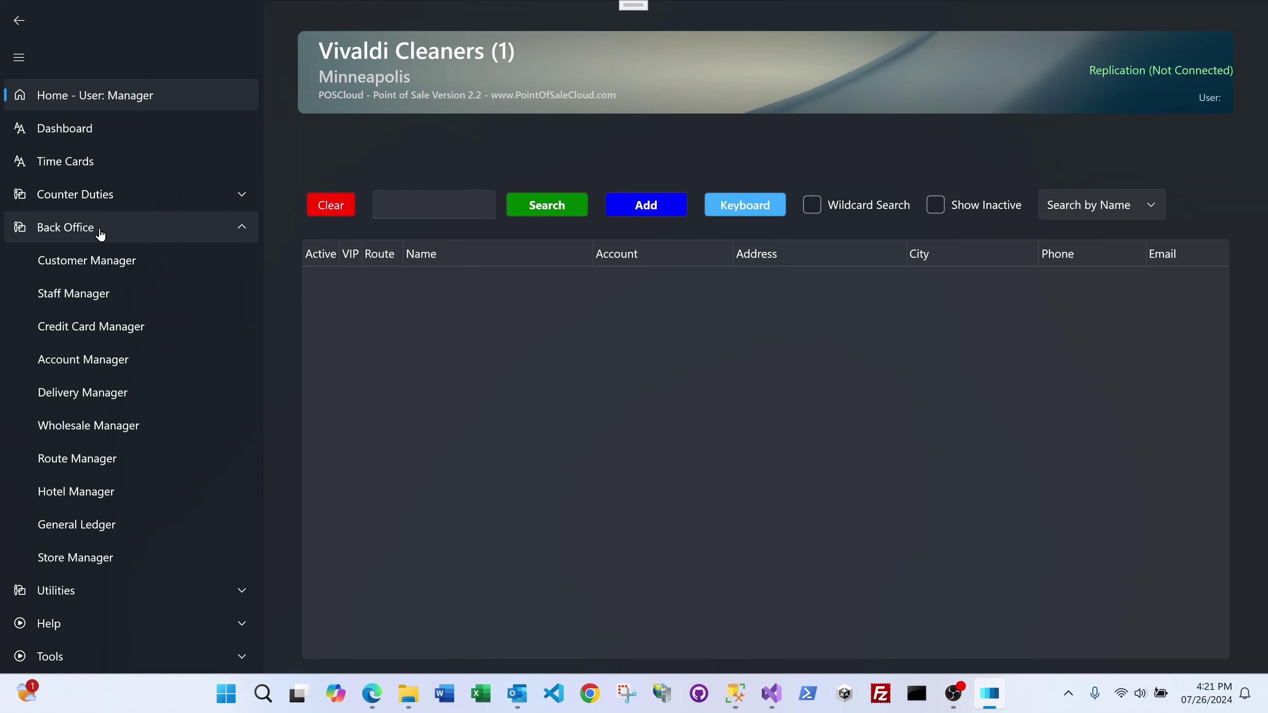
# Open the staff manager and compare the Enable Accounts permission of the Manager and Counter Person 1.
pyautogui.click(103, 294)
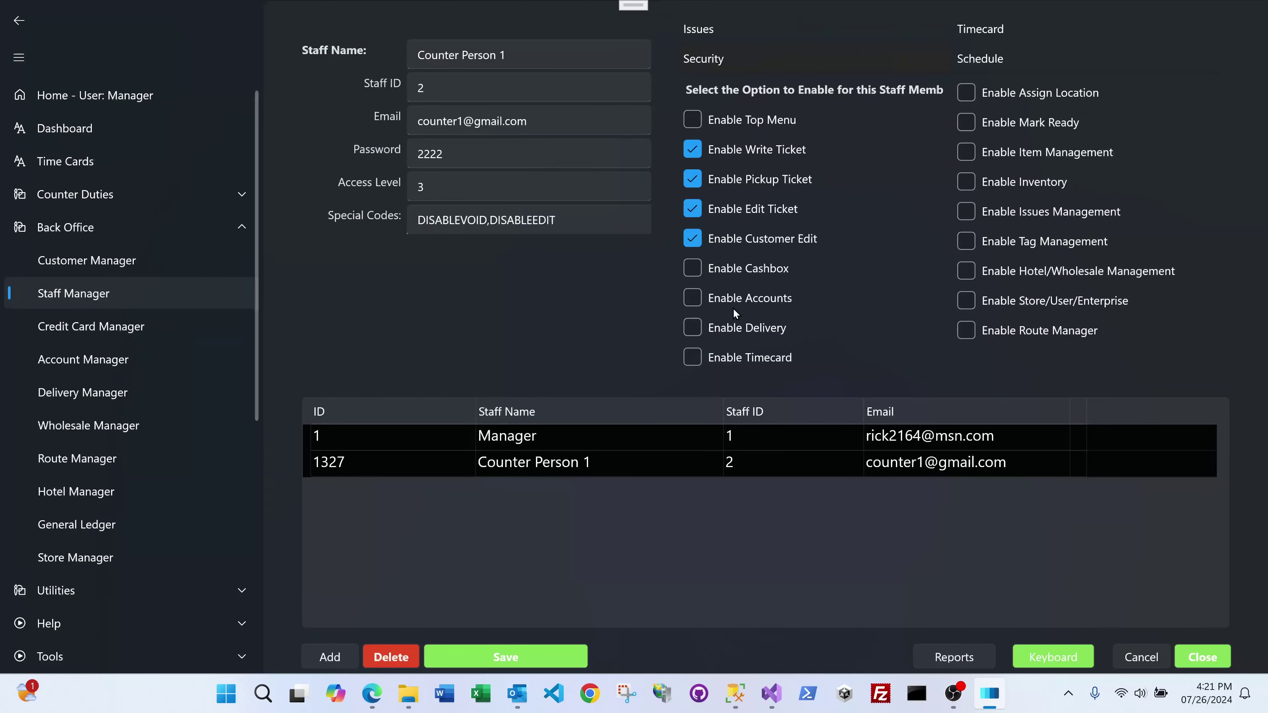
pyautogui.click(542, 438)
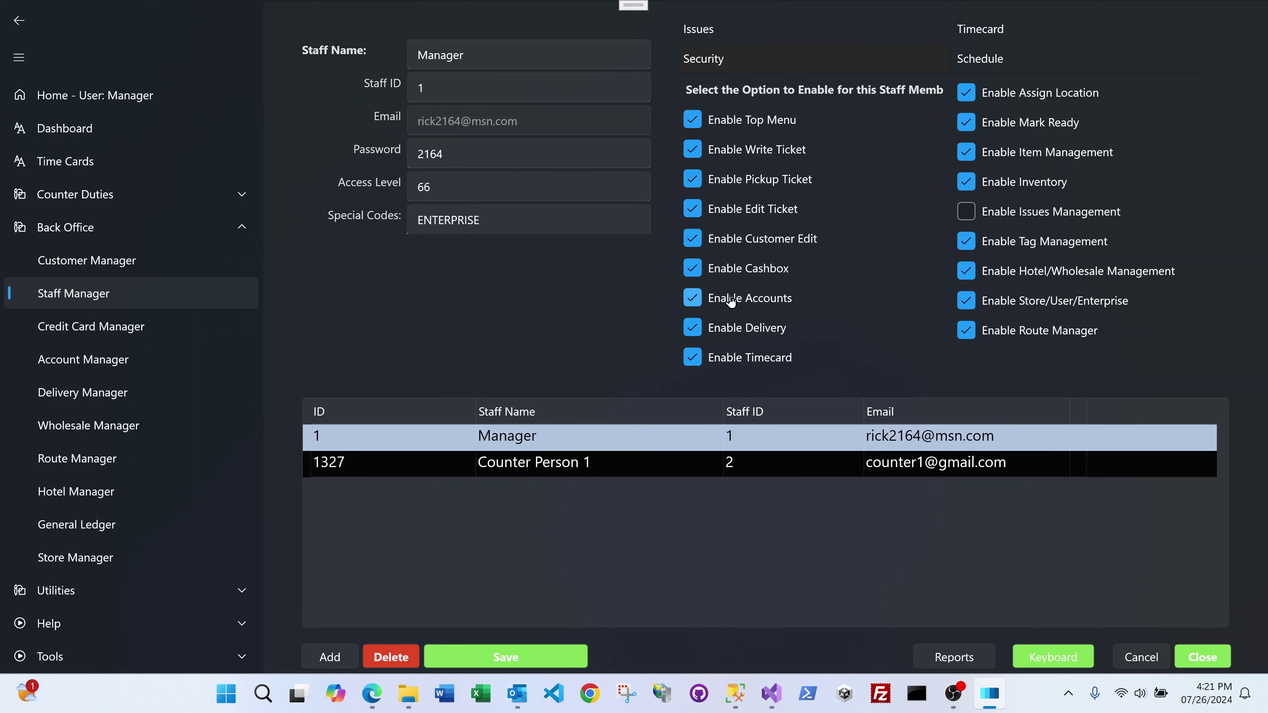
pyautogui.click(702, 299)
pyautogui.click(704, 299)
pyautogui.click(644, 473)
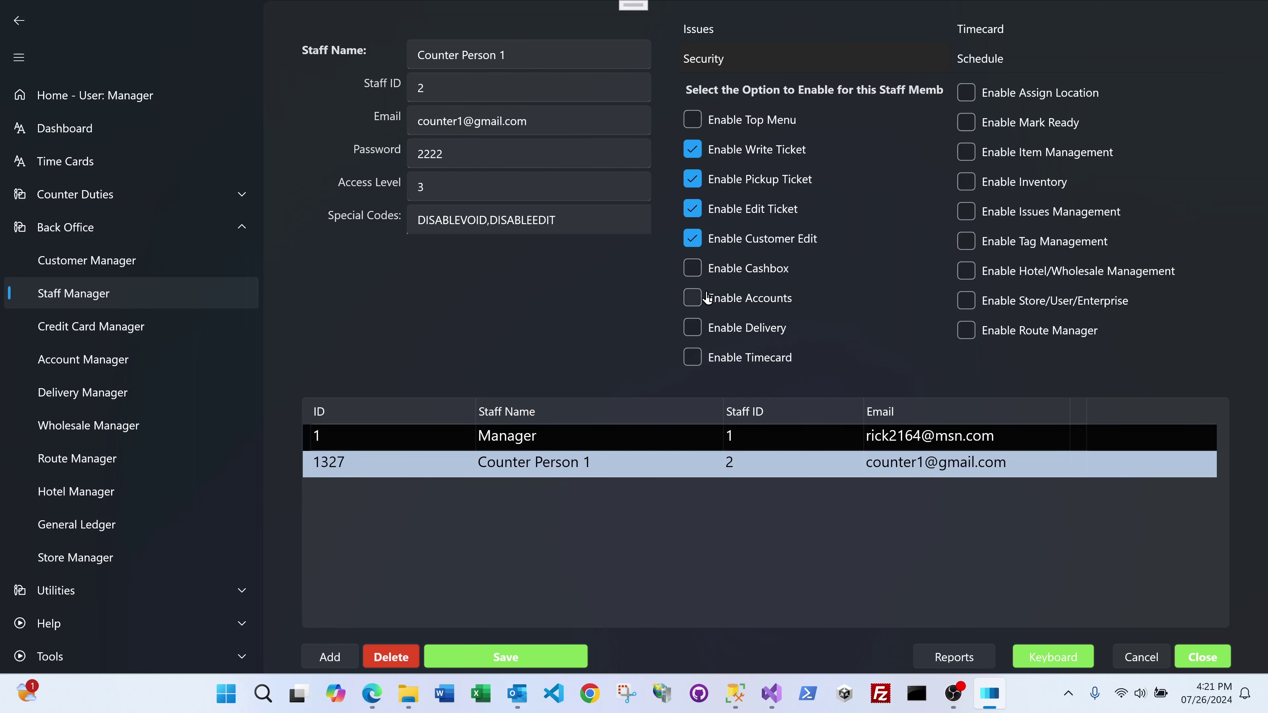
pyautogui.click(590, 443)
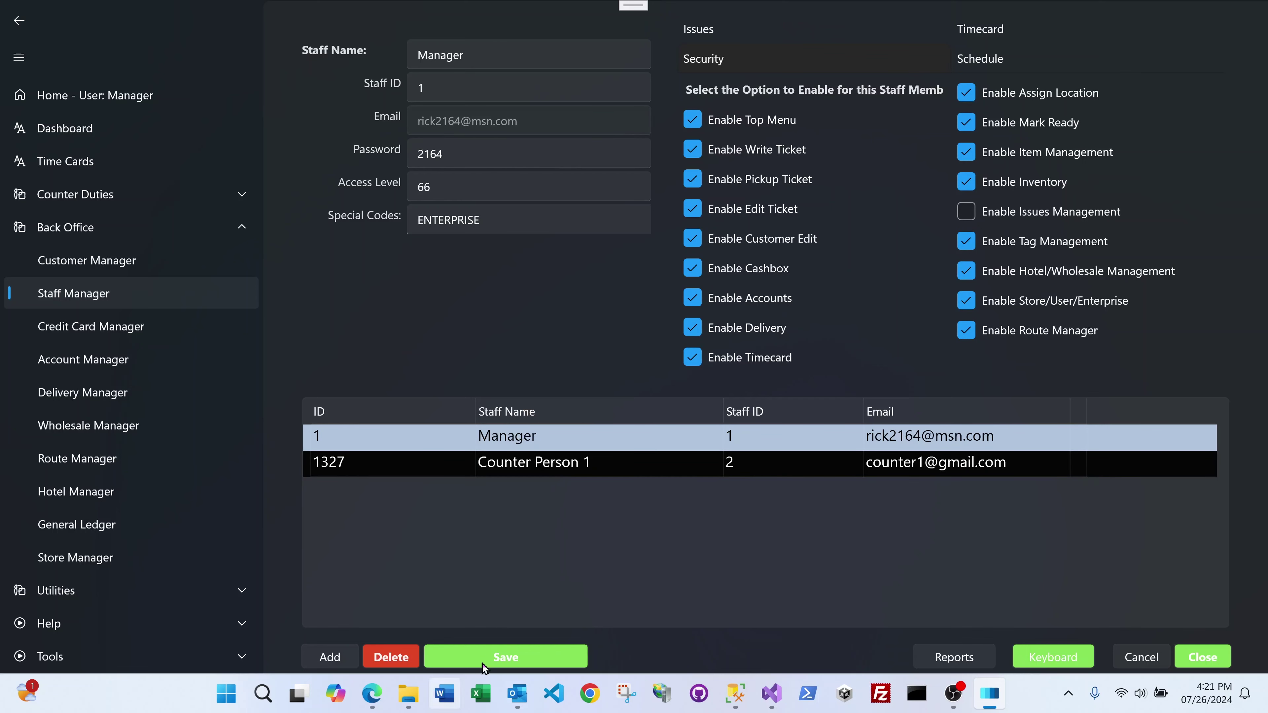
# Open the ticket settings and examine the tax, fee, ticket default, printer and price level options.
pyautogui.click(100, 230)
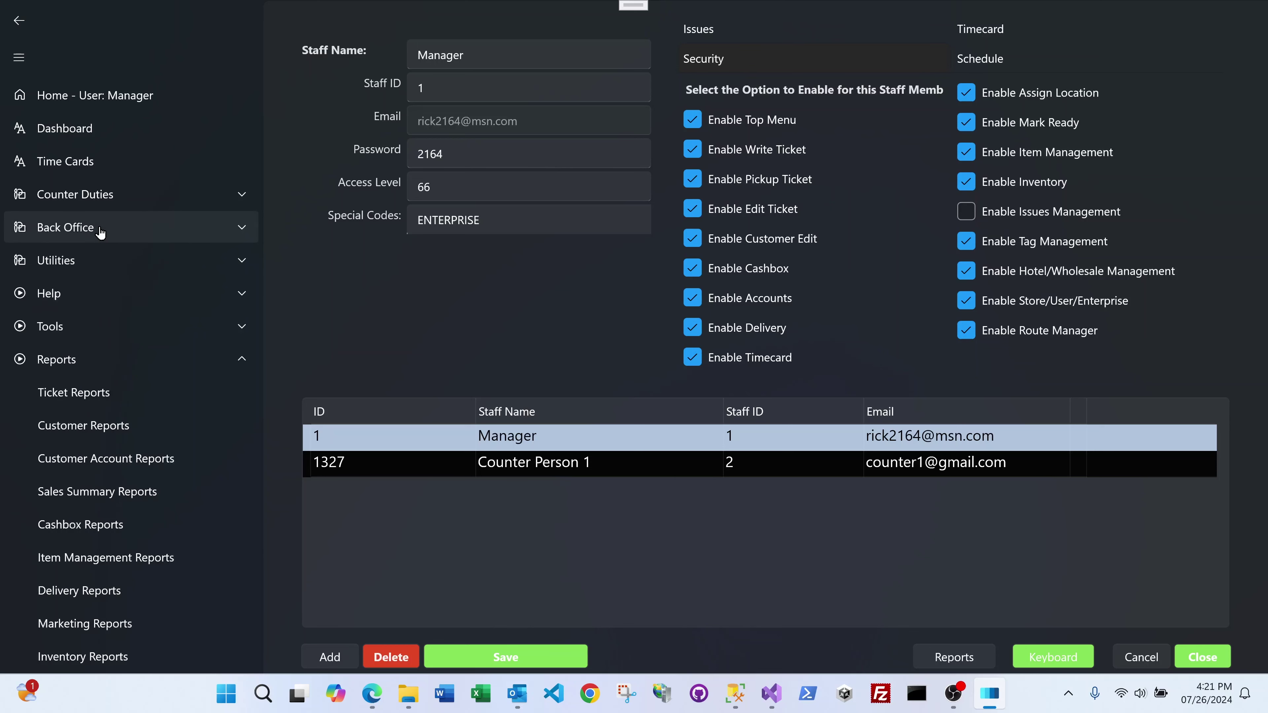
pyautogui.click(99, 369)
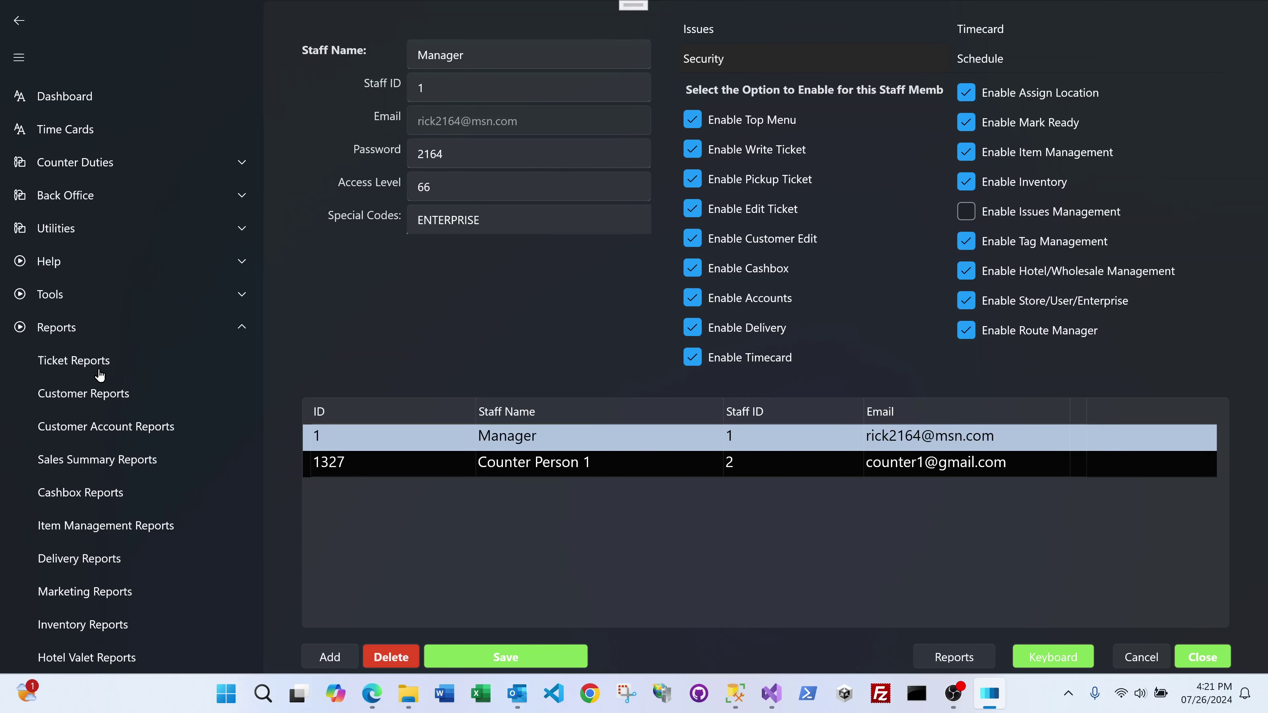
pyautogui.click(88, 328)
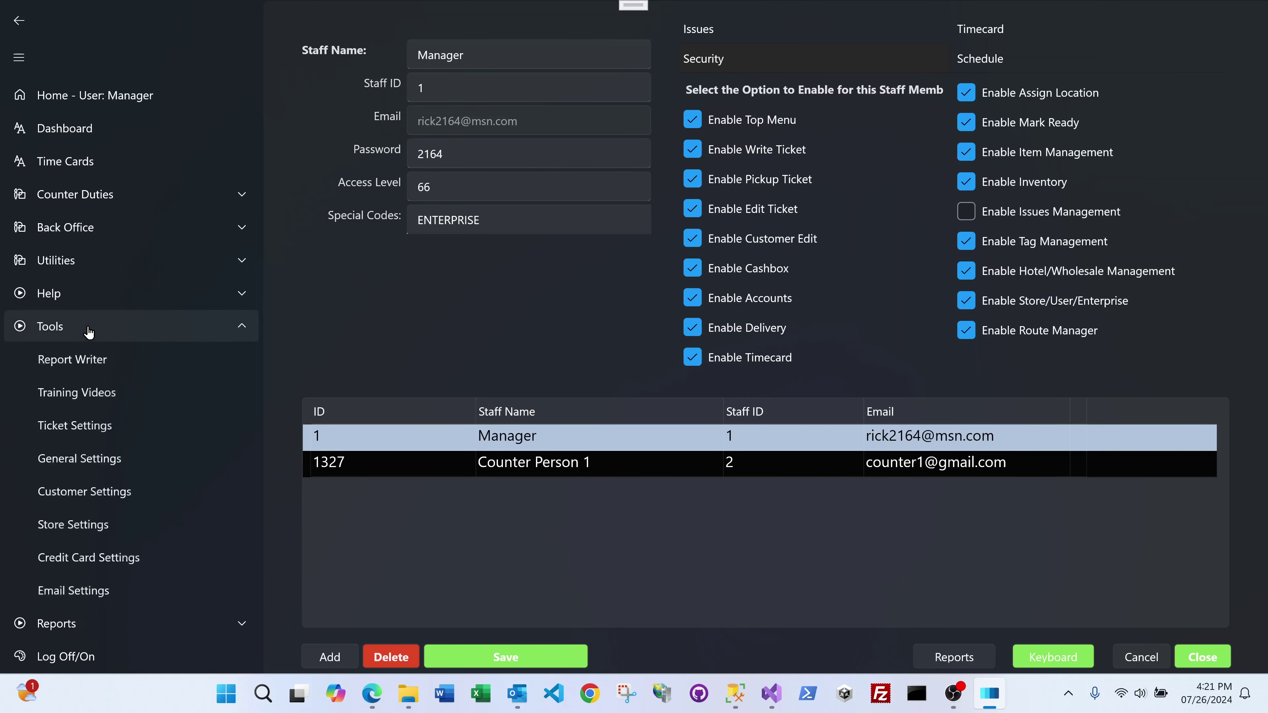
pyautogui.click(117, 431)
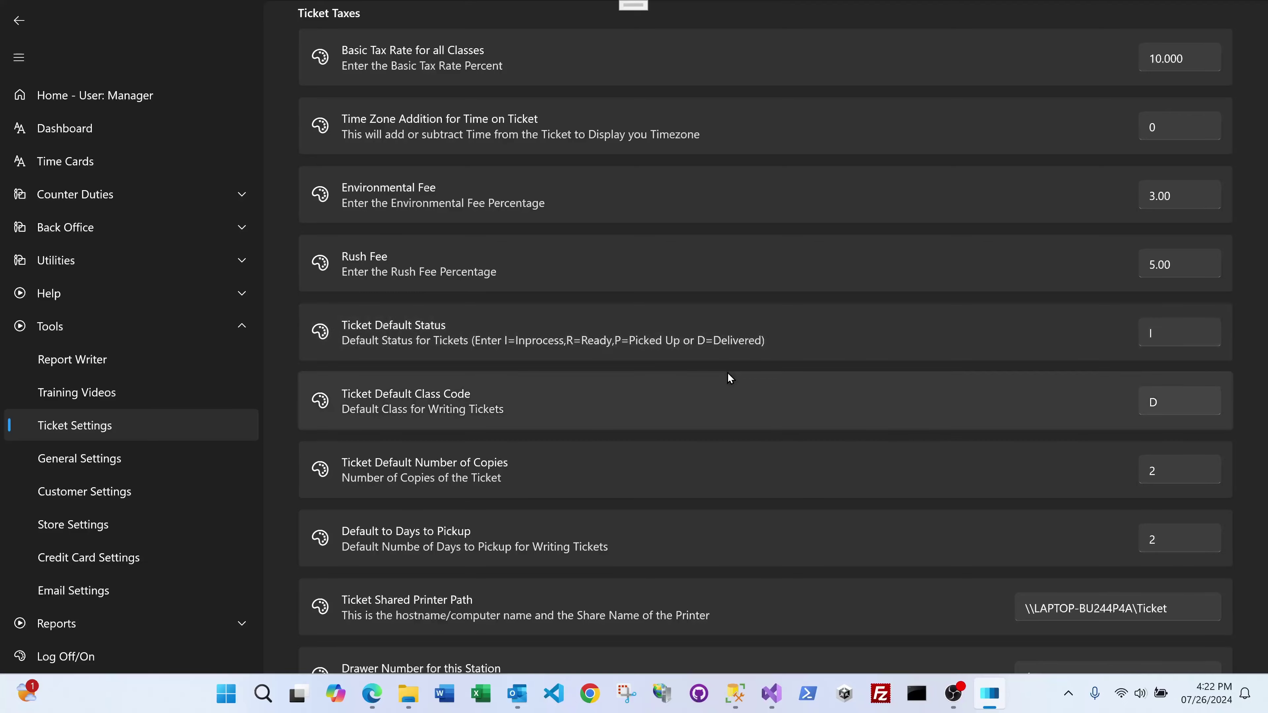
pyautogui.scroll(-5, 729, 375)
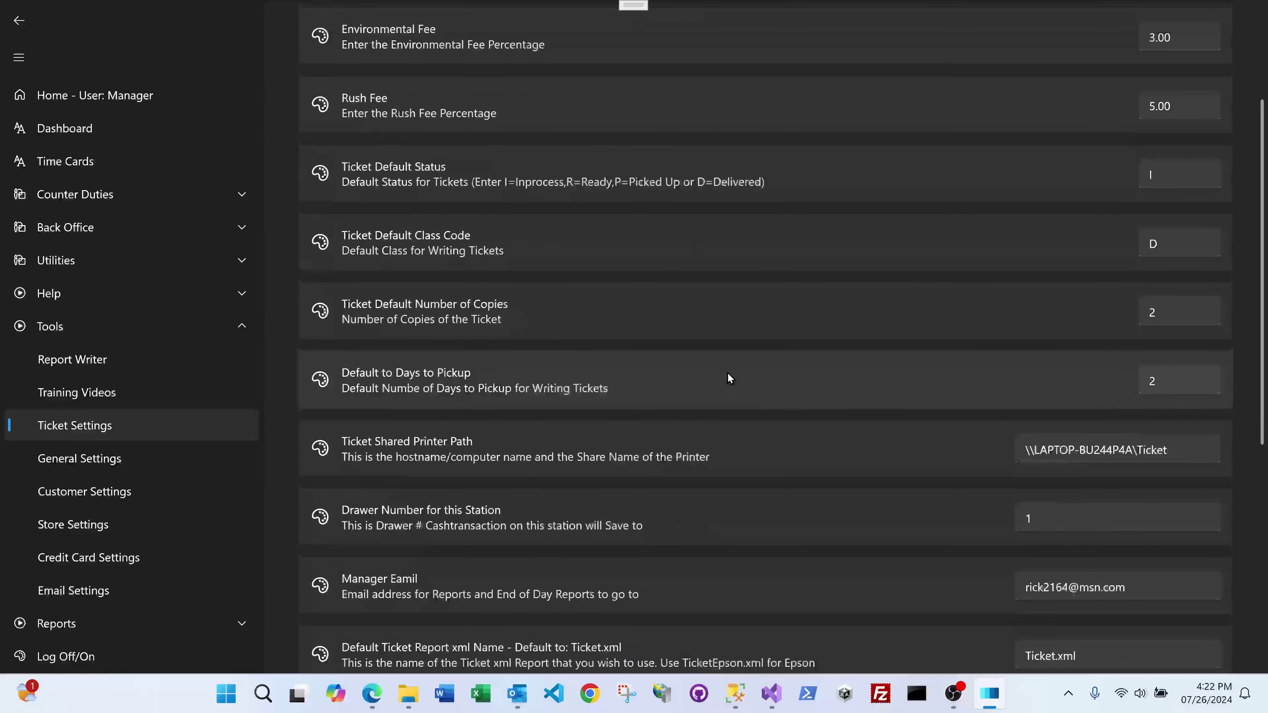
pyautogui.scroll(-2, 728, 378)
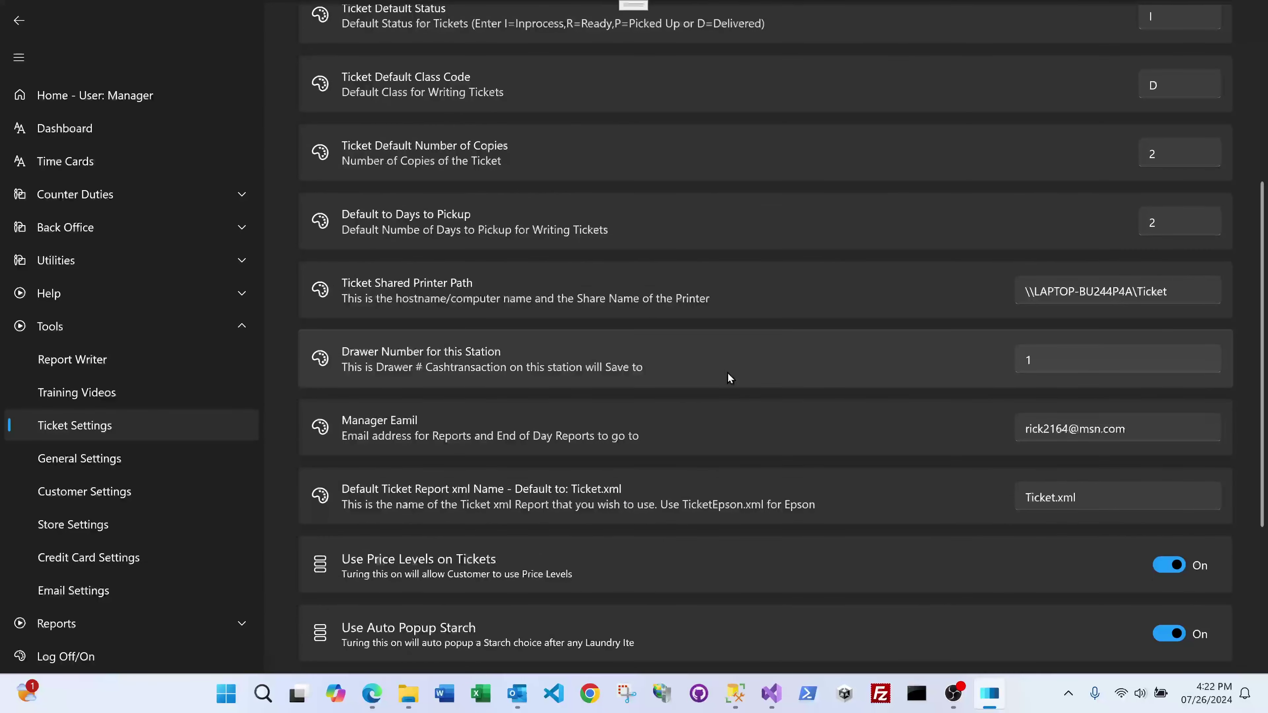
pyautogui.scroll(-3, 728, 372)
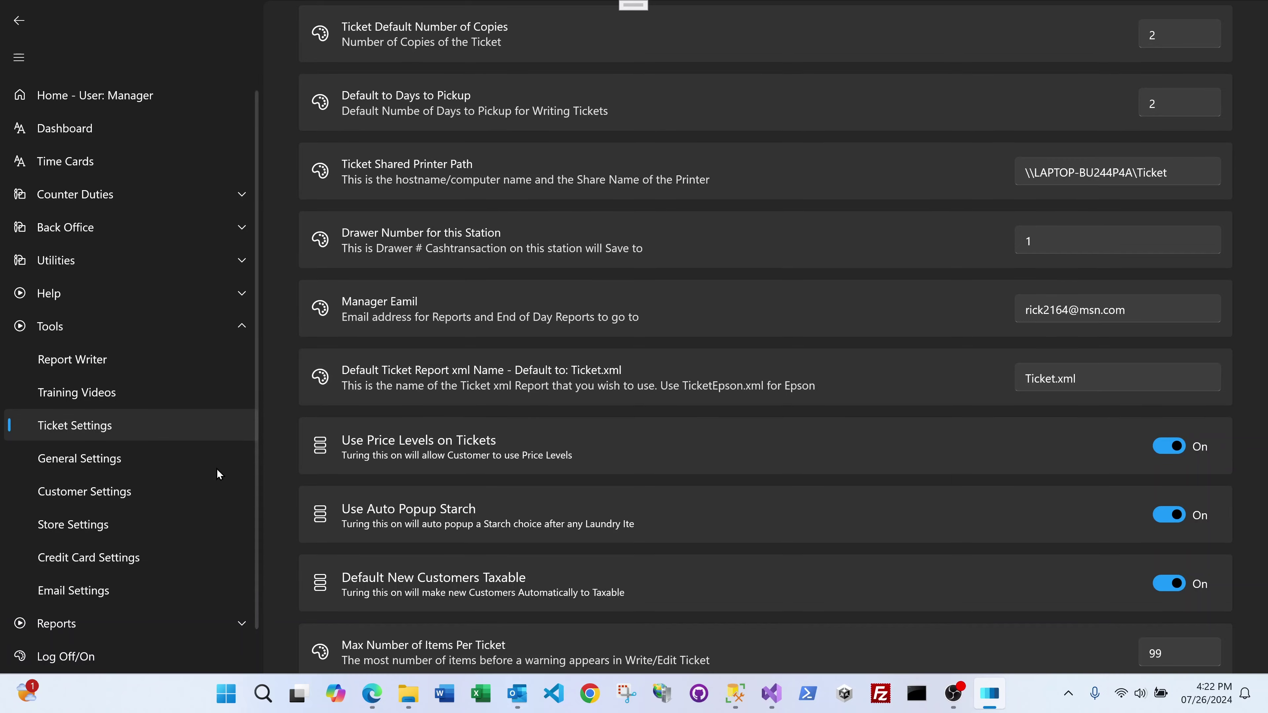
pyautogui.scroll(-2, 525, 581)
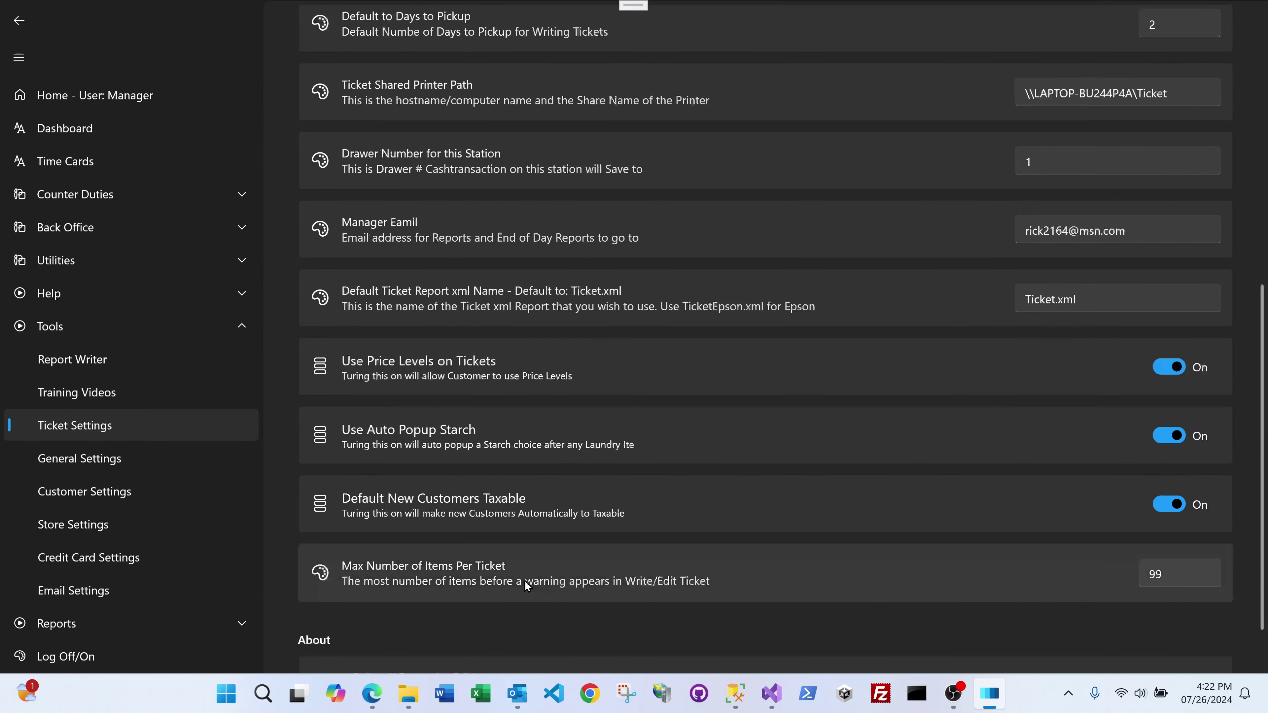
pyautogui.scroll(3, 527, 585)
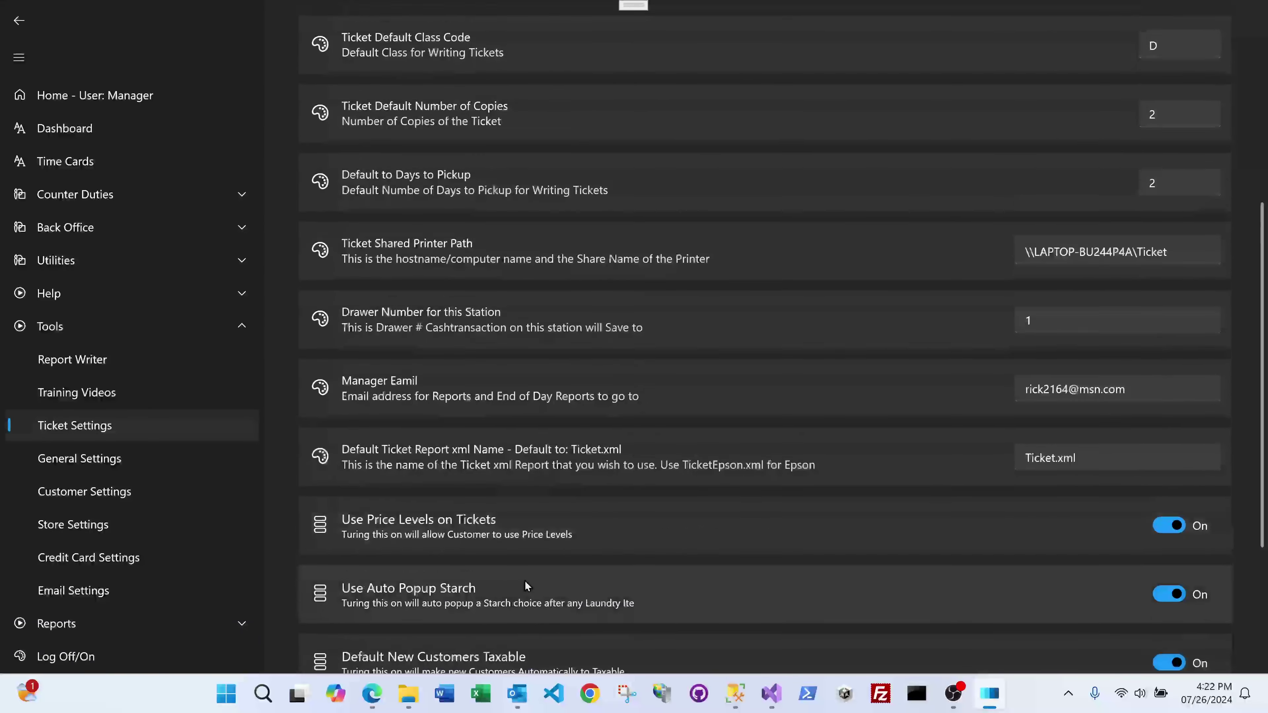
pyautogui.scroll(2, 527, 585)
pyautogui.scroll(3, 527, 586)
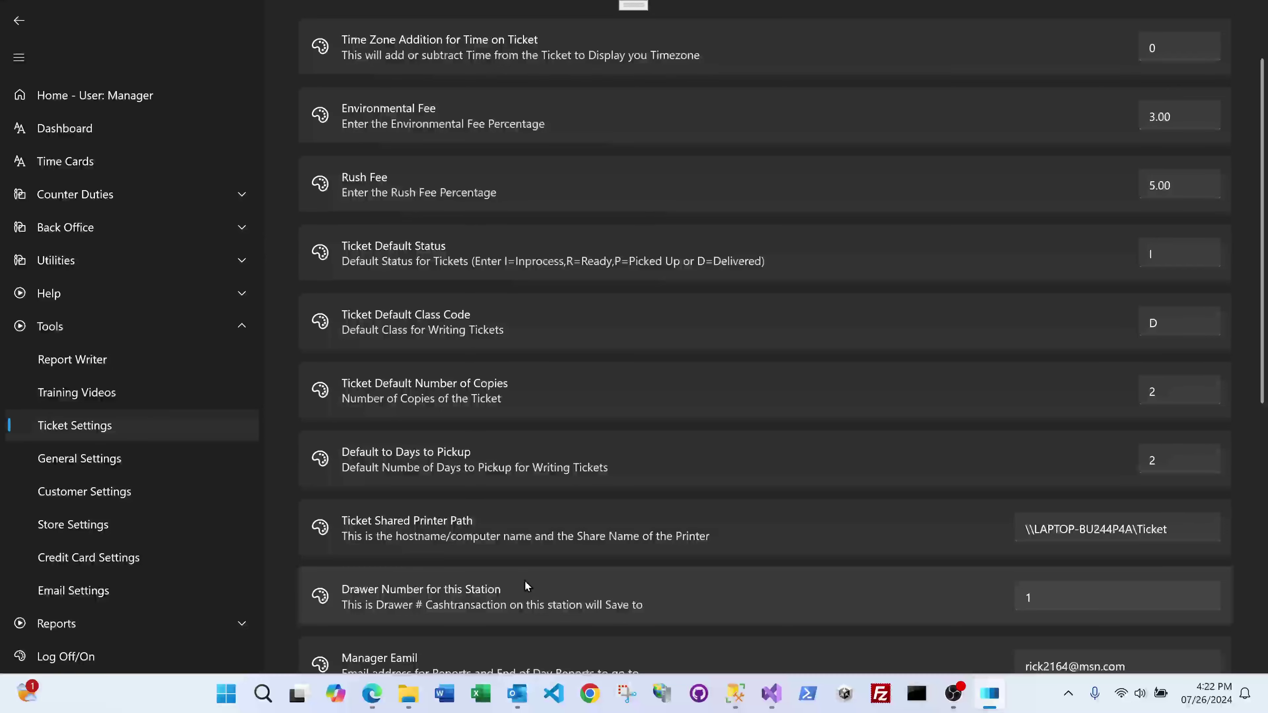
pyautogui.scroll(2, 527, 585)
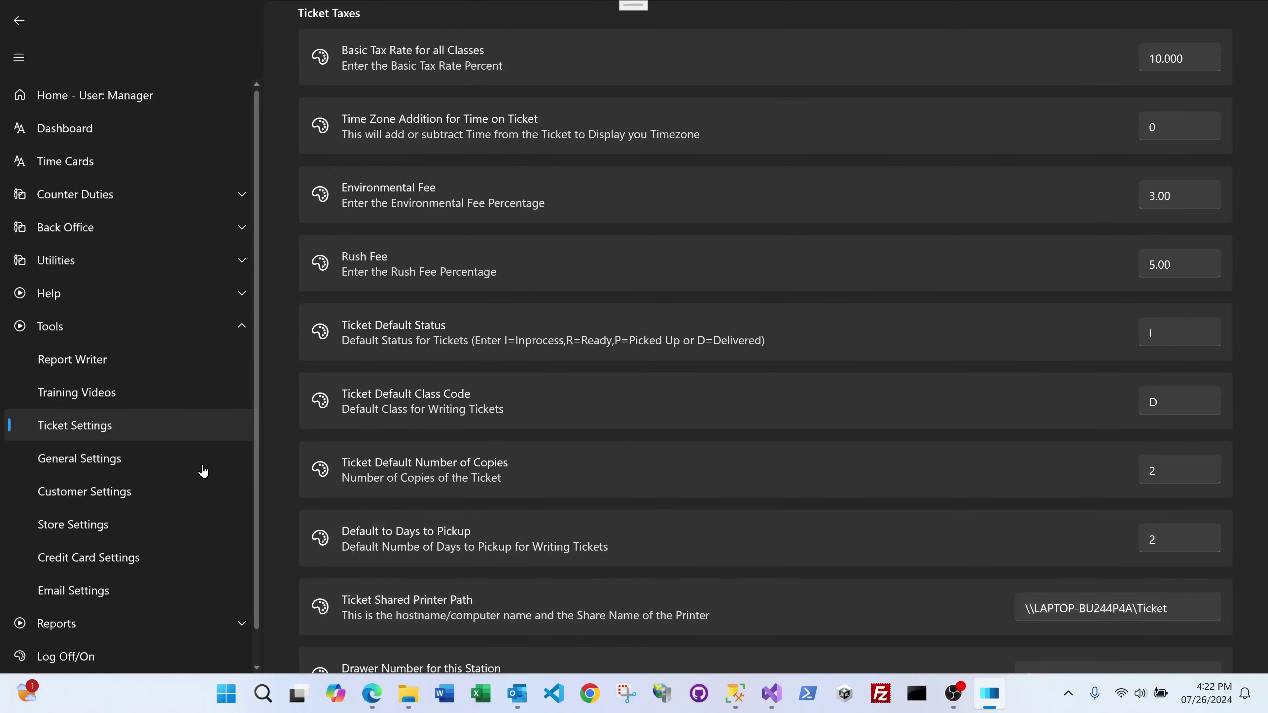
# Turn on Preprocess the AR before Statements in the general settings and reopen those settings to check it.
pyautogui.click(125, 462)
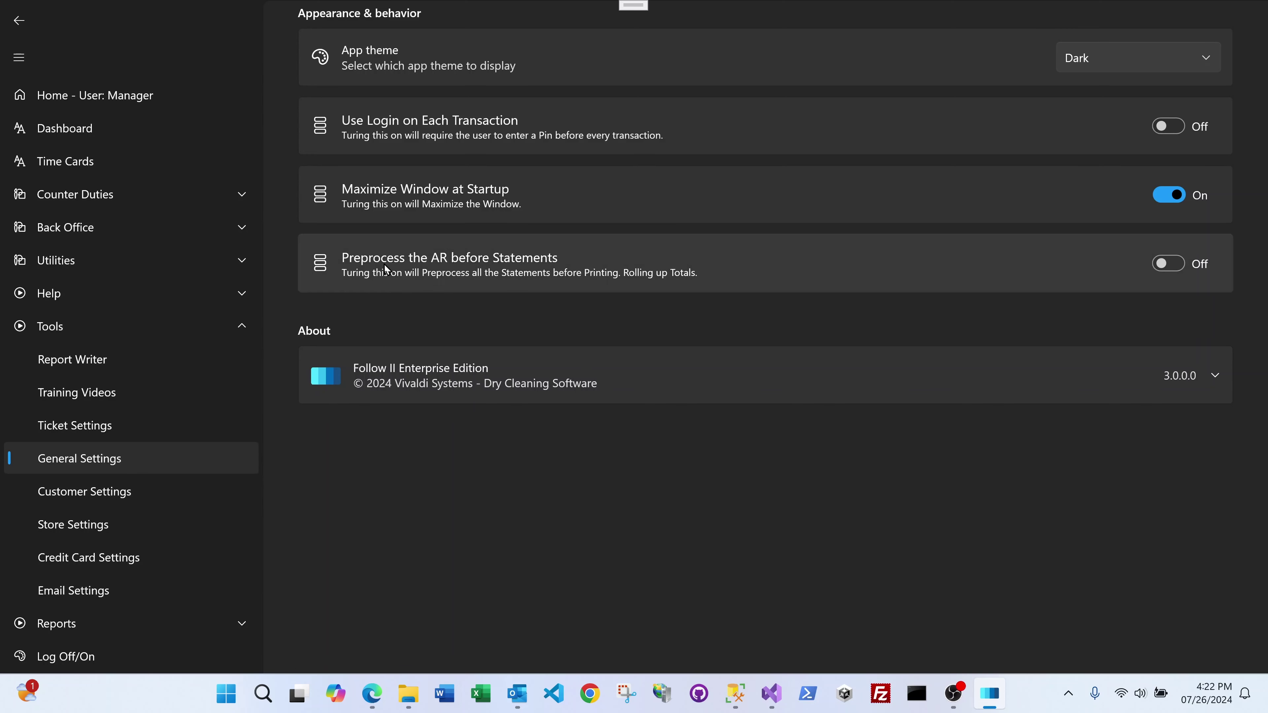
pyautogui.click(1168, 264)
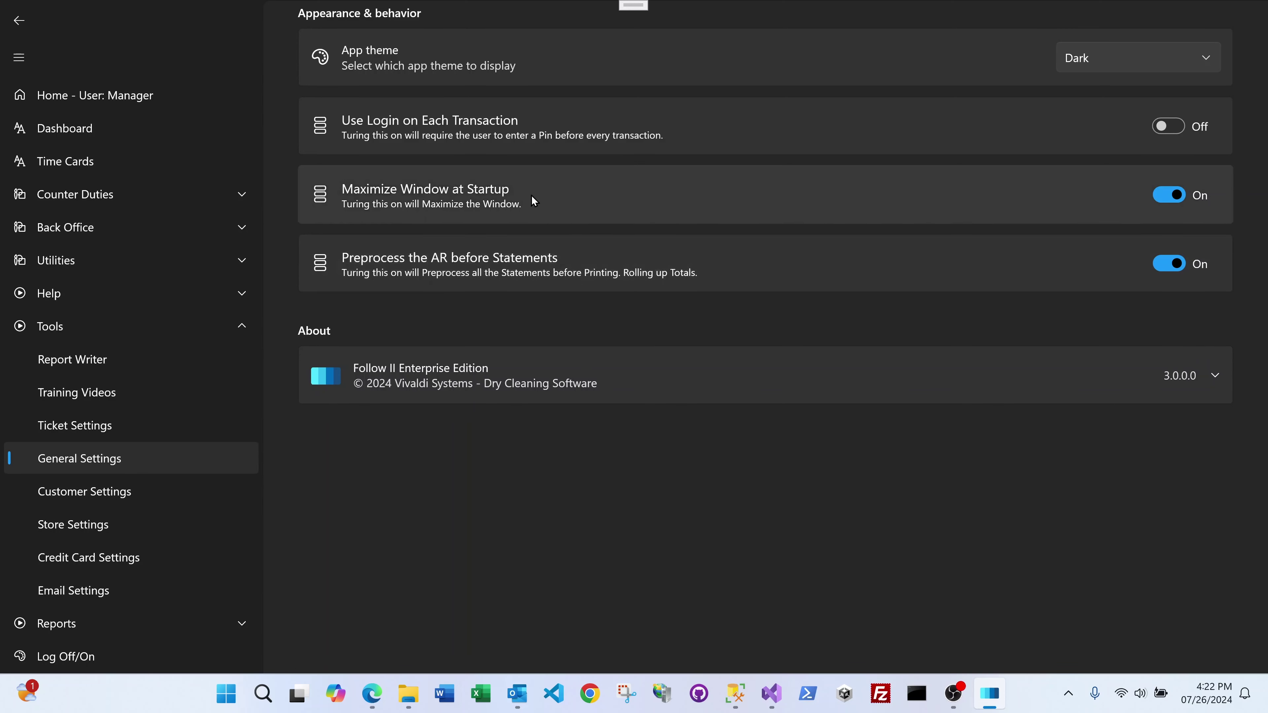
pyautogui.click(88, 432)
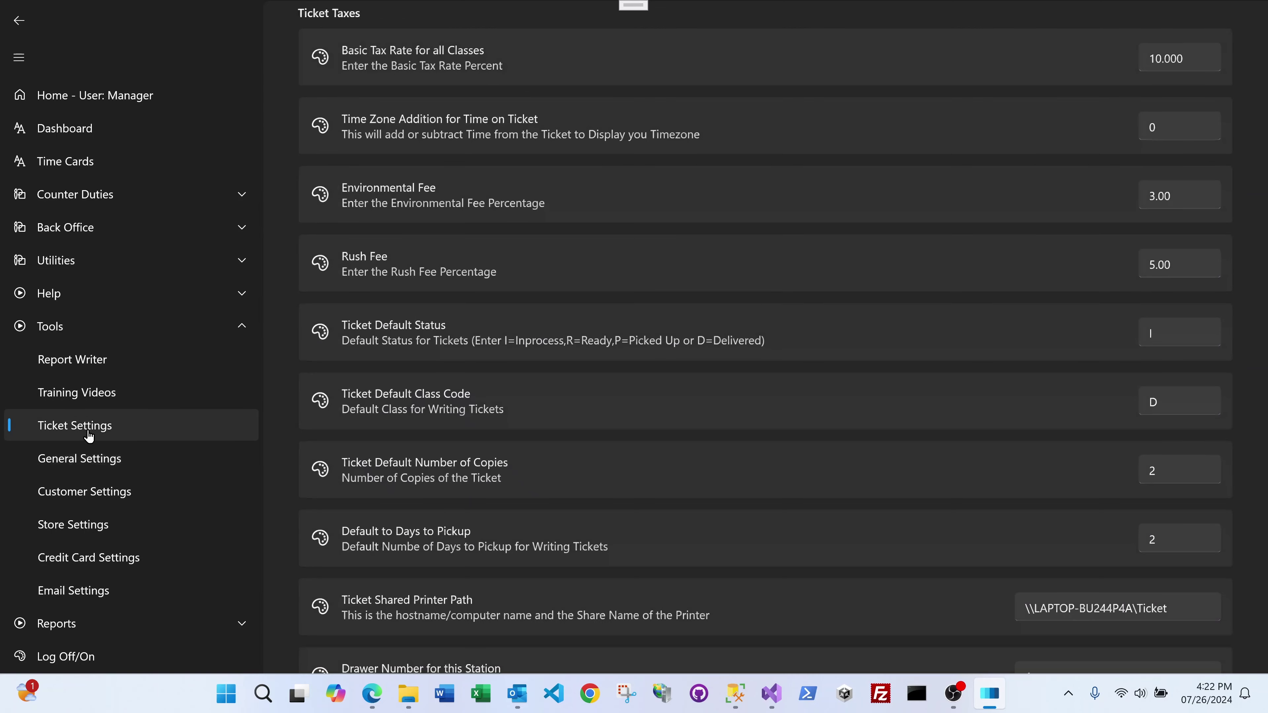
pyautogui.click(111, 466)
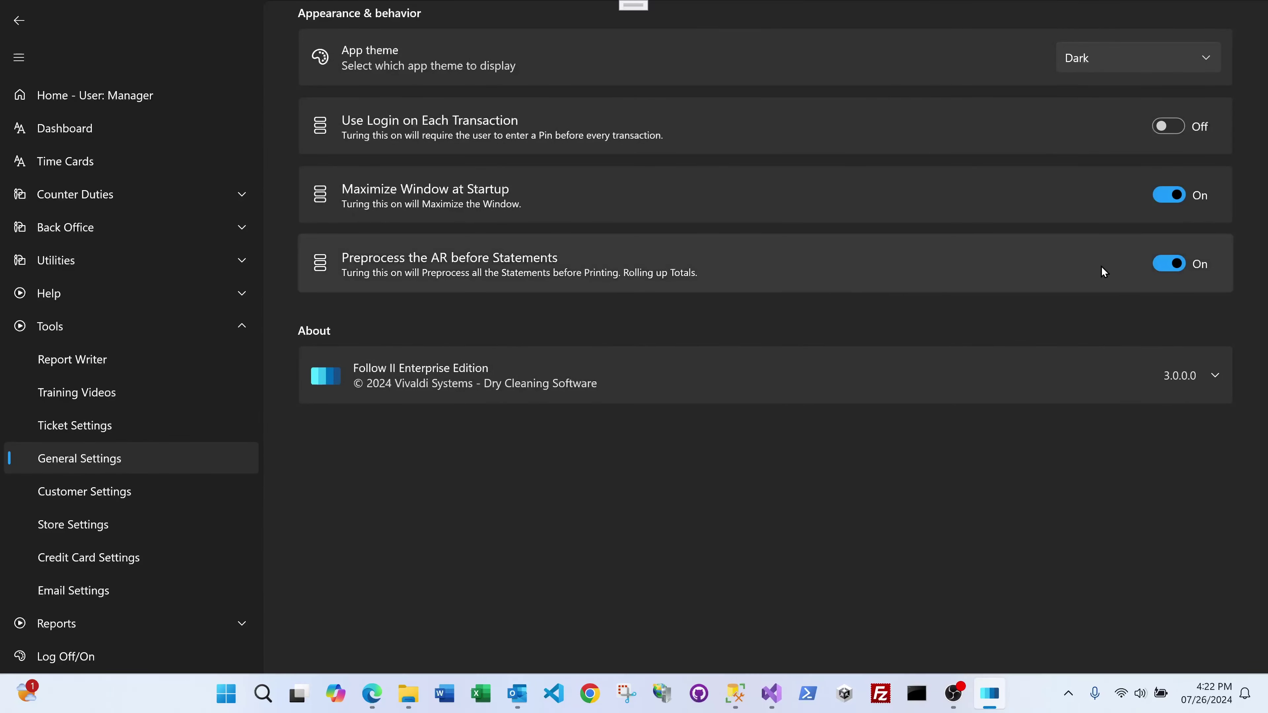
pyautogui.click(65, 328)
# Search the customers by name for TEST and open the TEST ACCOUNT record for editing.
pyautogui.click(115, 98)
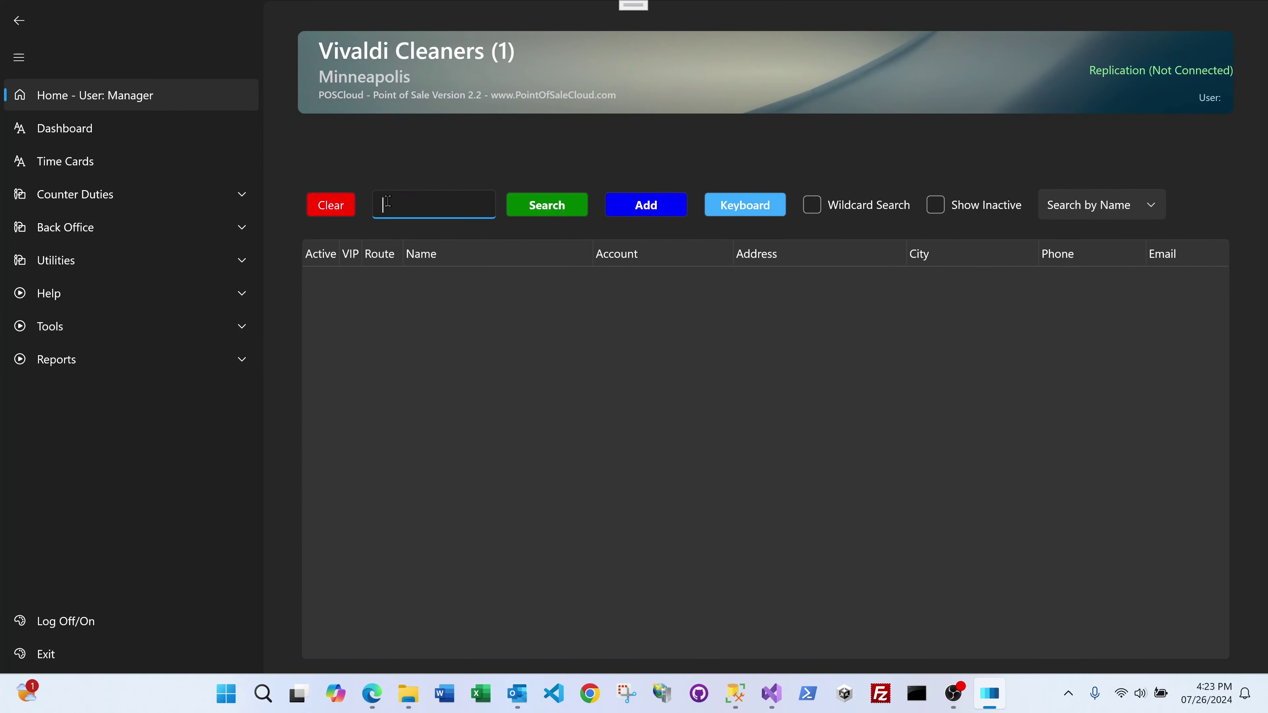
pyautogui.write('TEST')
pyautogui.press('Return')
pyautogui.click(464, 437)
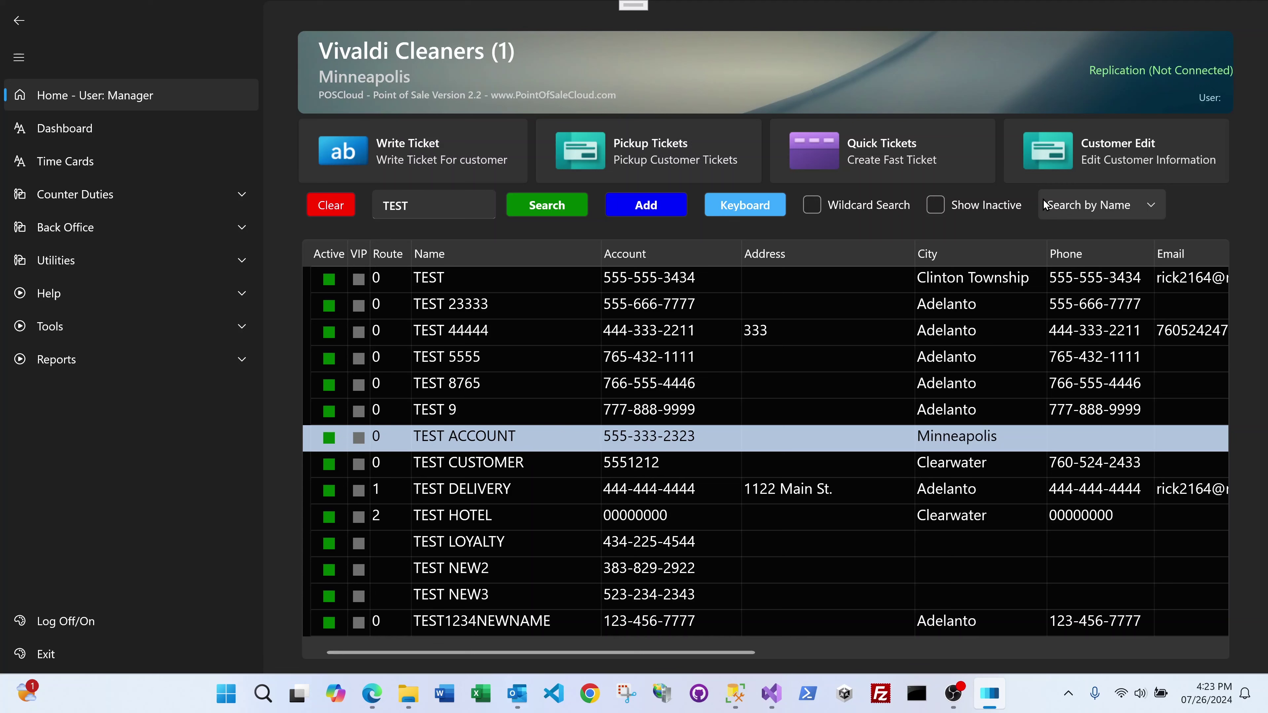
pyautogui.click(1108, 148)
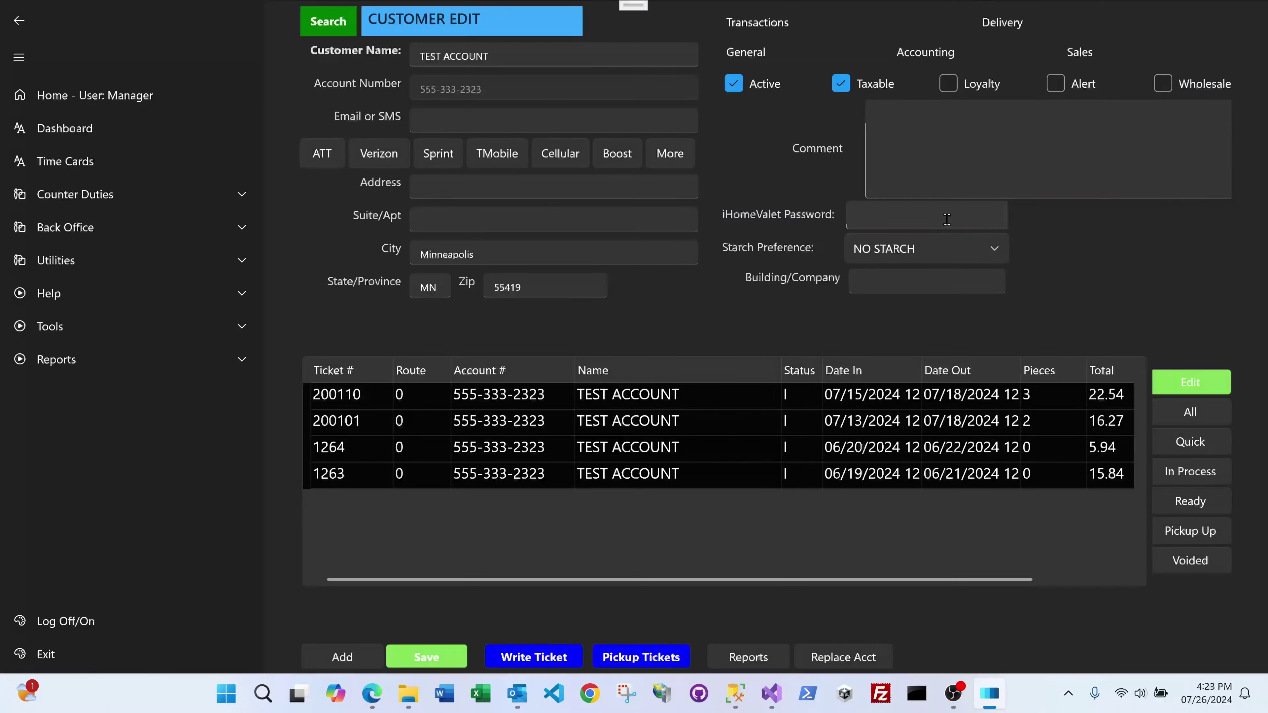
# Enable the Account option in the customer's accounting details and review the billing cycle choices, keeping MONTHLY.
pyautogui.click(925, 52)
pyautogui.click(998, 184)
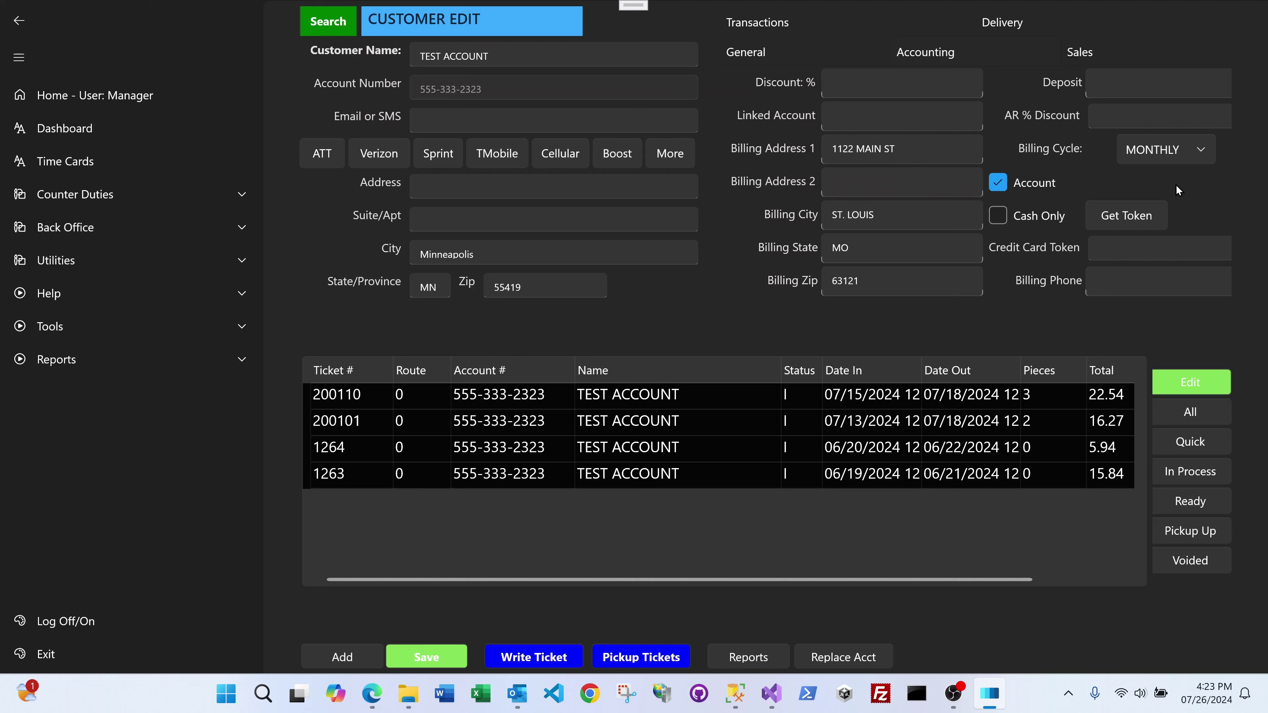
pyautogui.click(1200, 151)
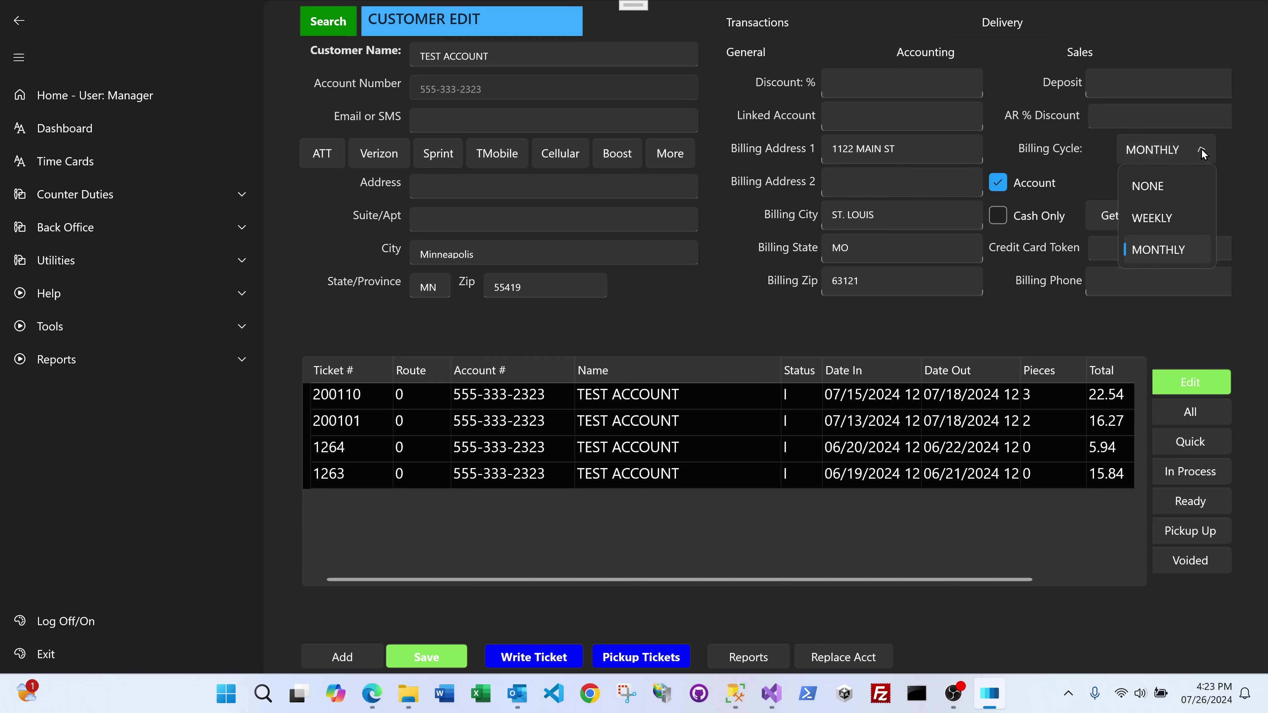
pyautogui.click(1226, 152)
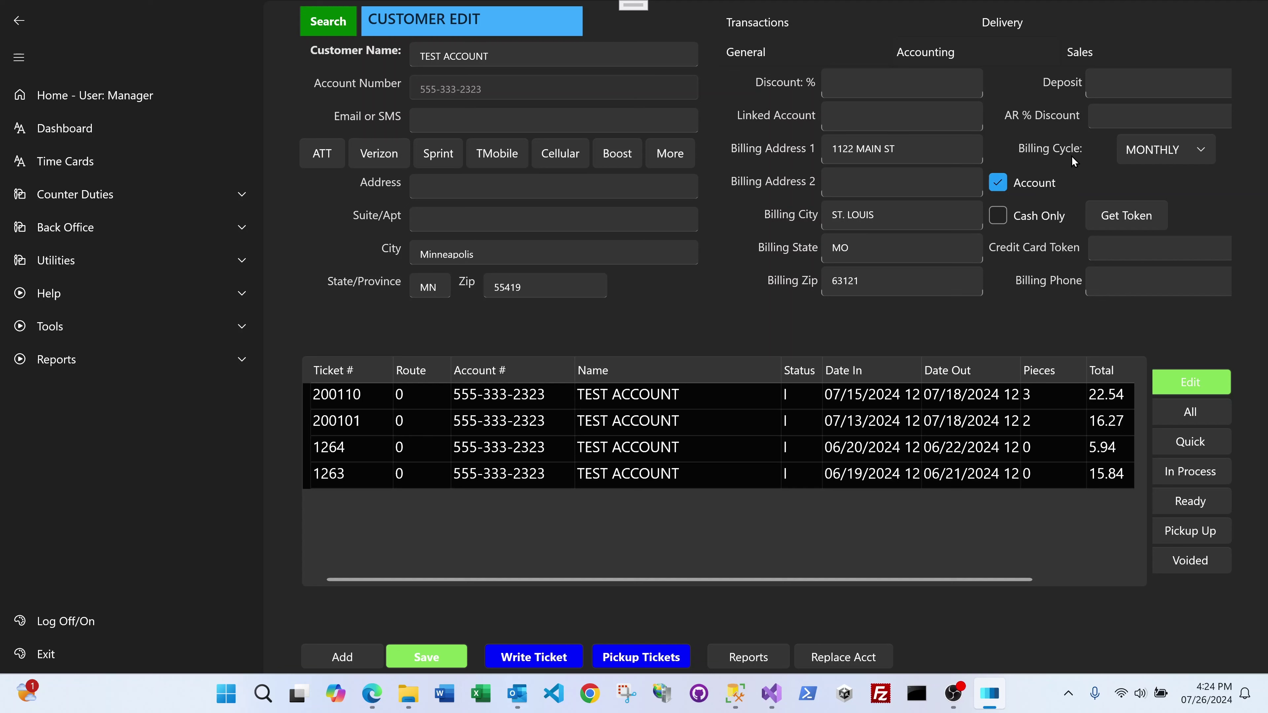
# Set the customer's AR % Discount to 40 and save the record.
pyautogui.click(932, 122)
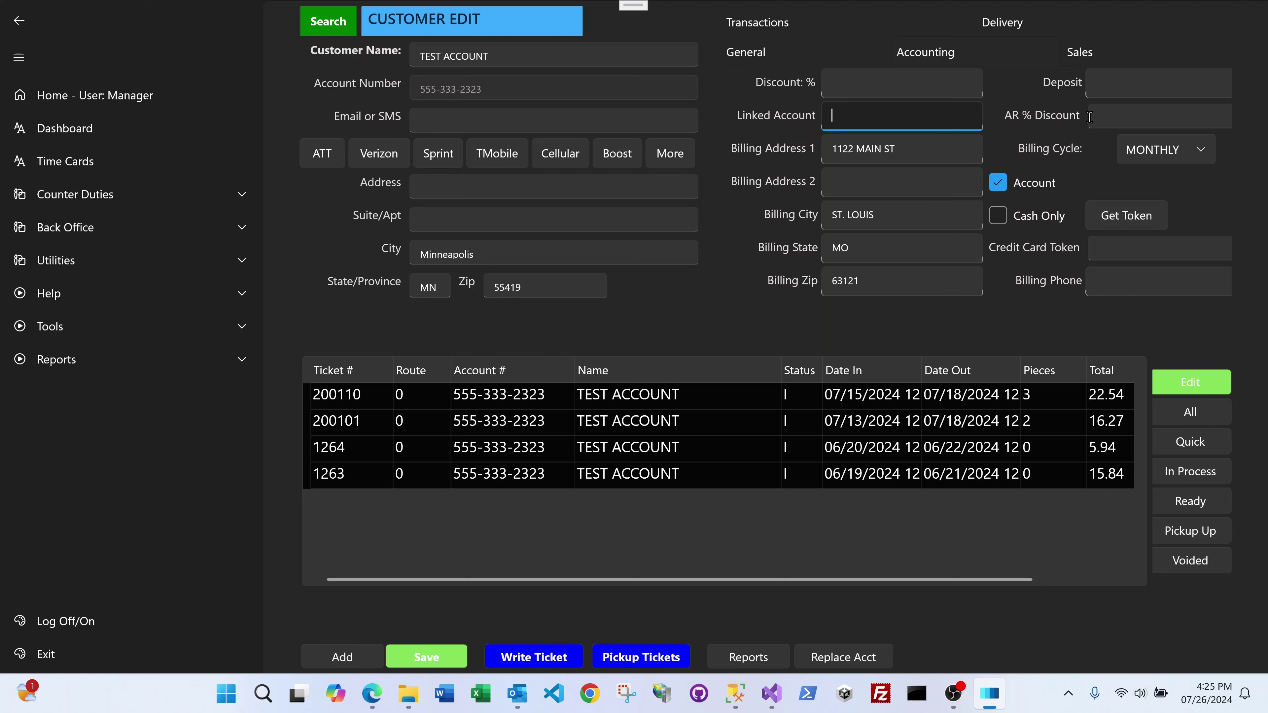
pyautogui.click(1113, 116)
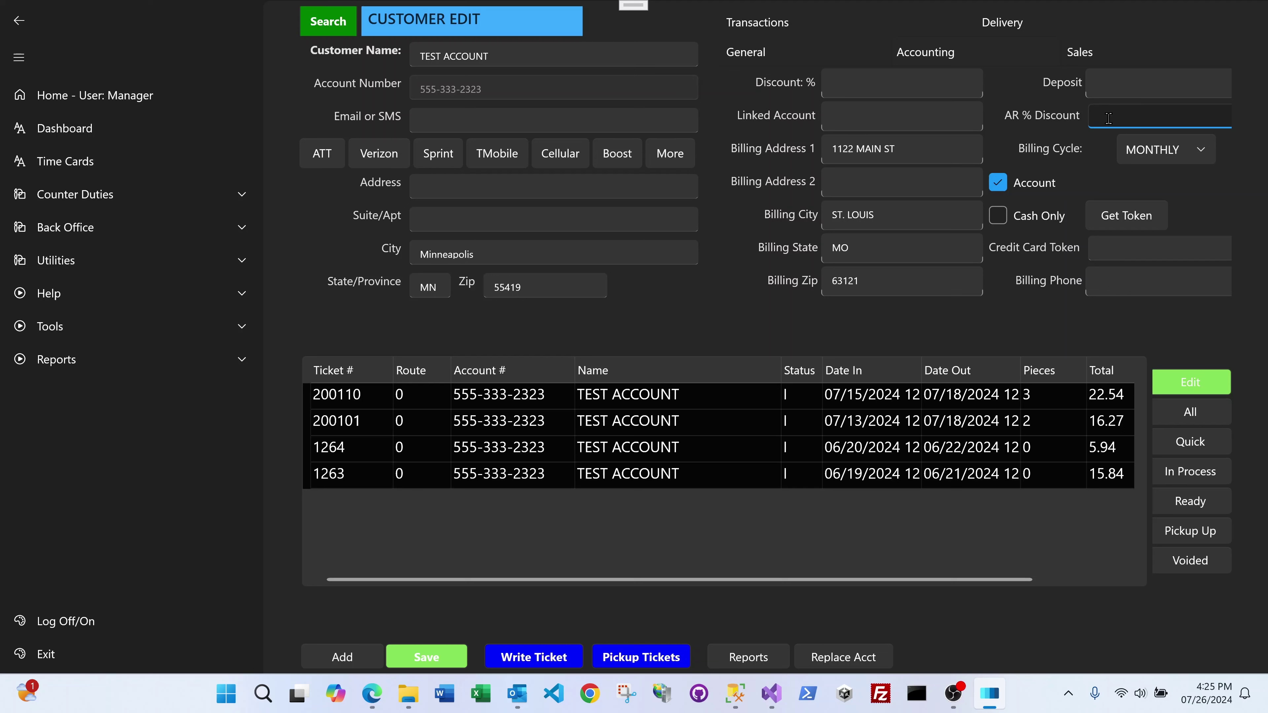
pyautogui.write('40')
pyautogui.click(449, 657)
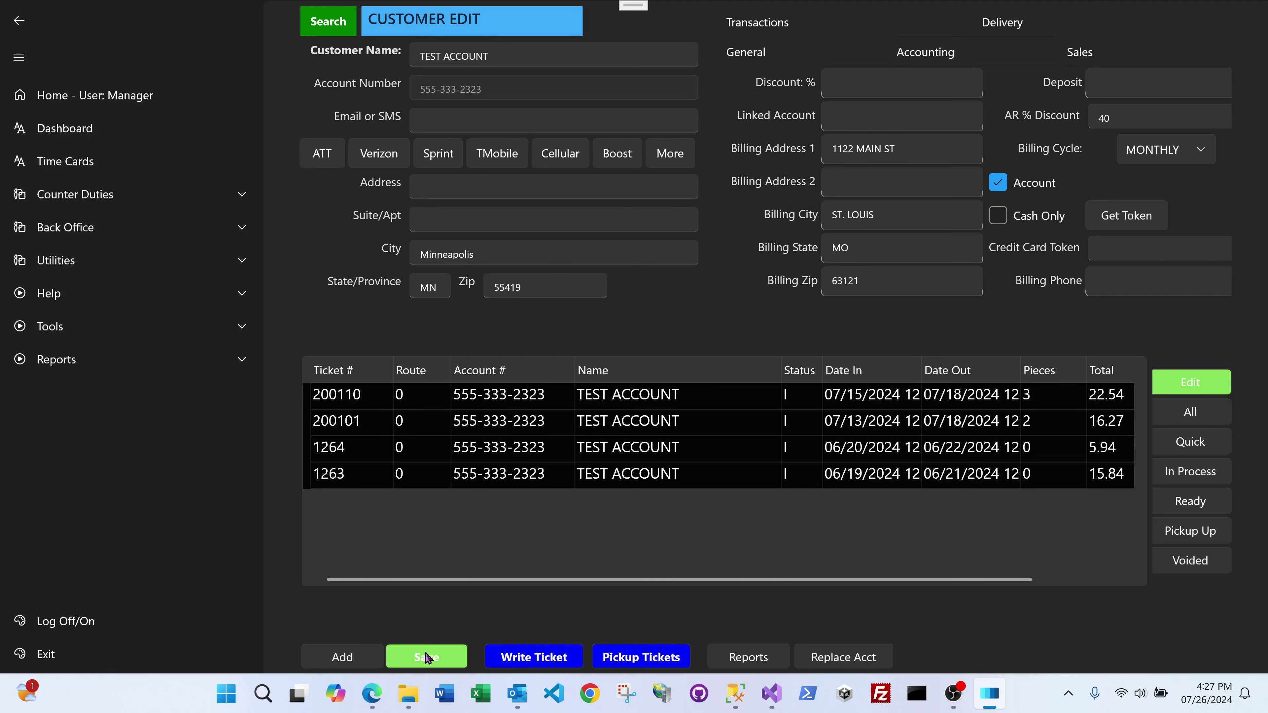
pyautogui.click(631, 389)
# Return to the customer search and open the pickup tickets of TEST ACCOUNT to view their due, paid and total amounts.
pyautogui.click(310, 26)
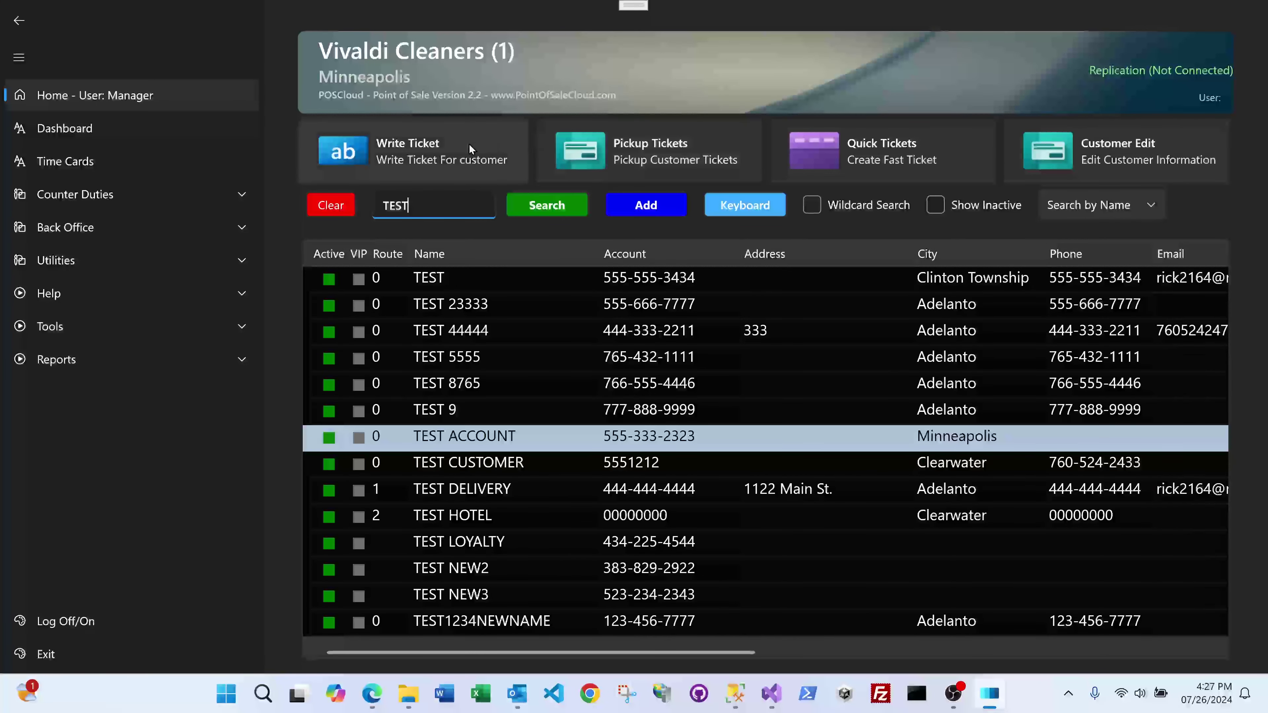
pyautogui.click(608, 150)
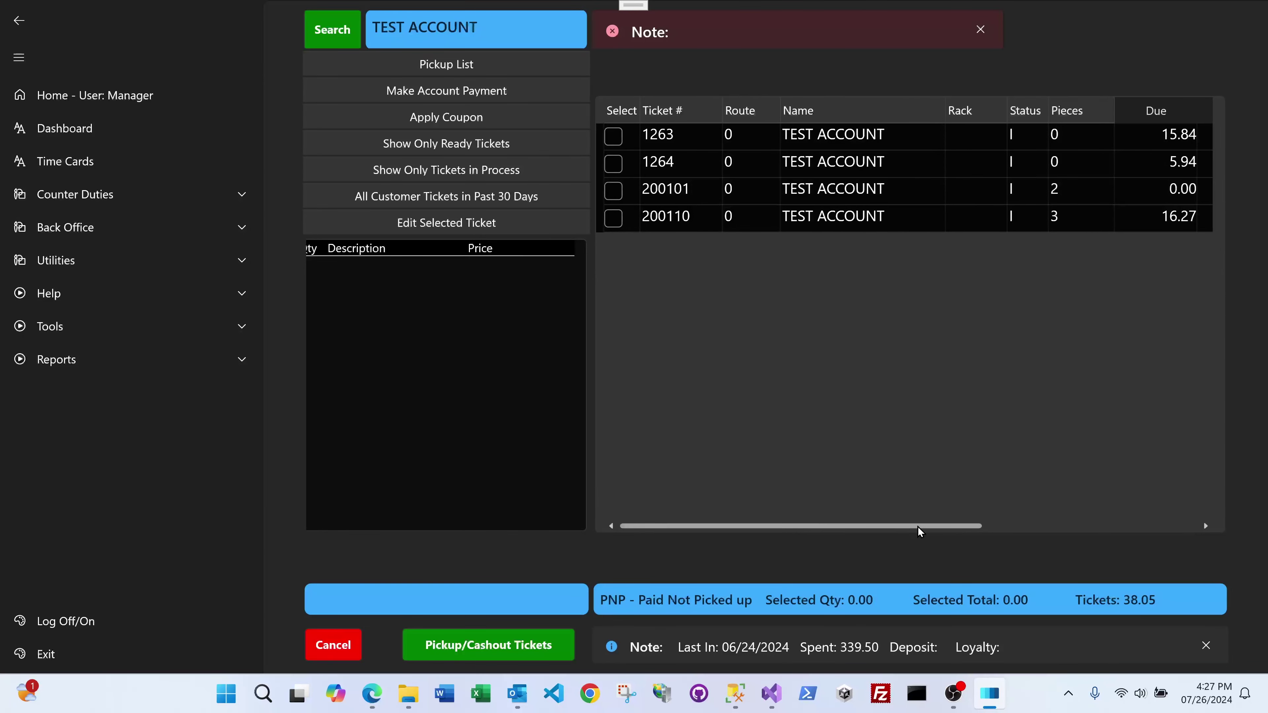
pyautogui.moveTo(918, 526); pyautogui.dragTo(1060, 524)
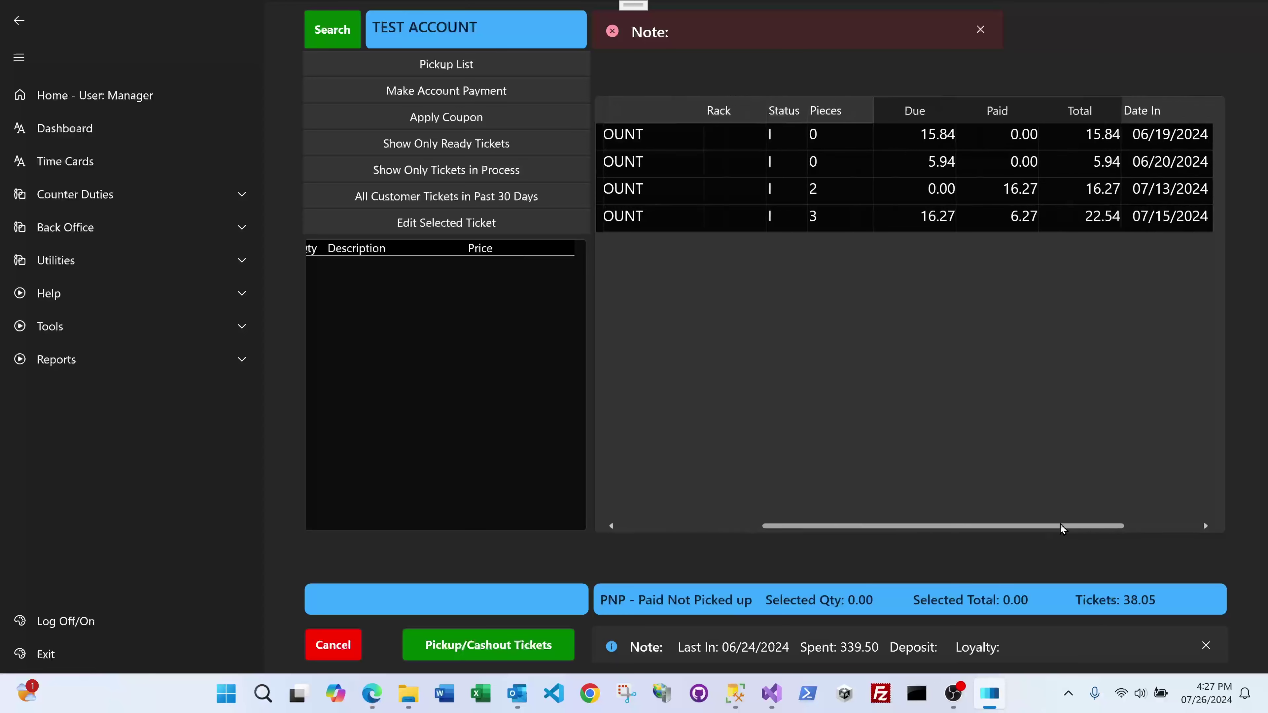
# Mark TEST ACCOUNT's ticket with 15.84 due for pickup and open its cashout.
pyautogui.click(627, 136)
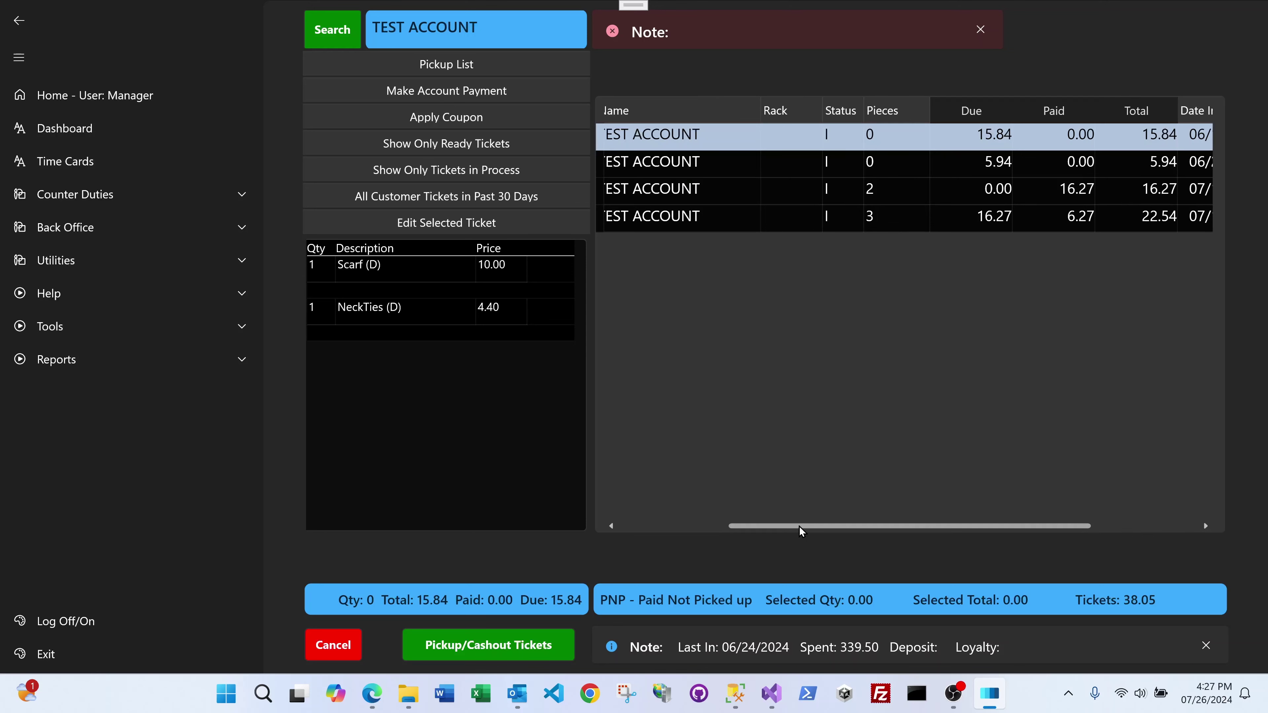
pyautogui.moveTo(799, 526); pyautogui.dragTo(649, 526)
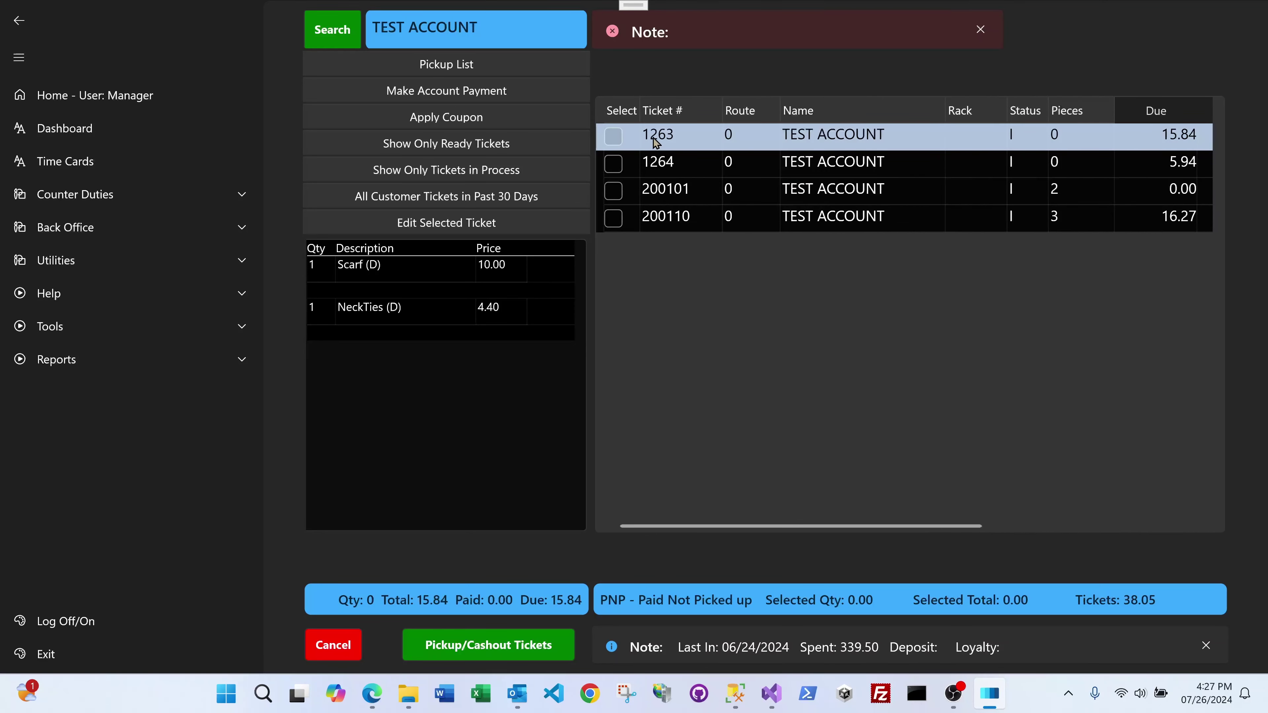
pyautogui.click(613, 136)
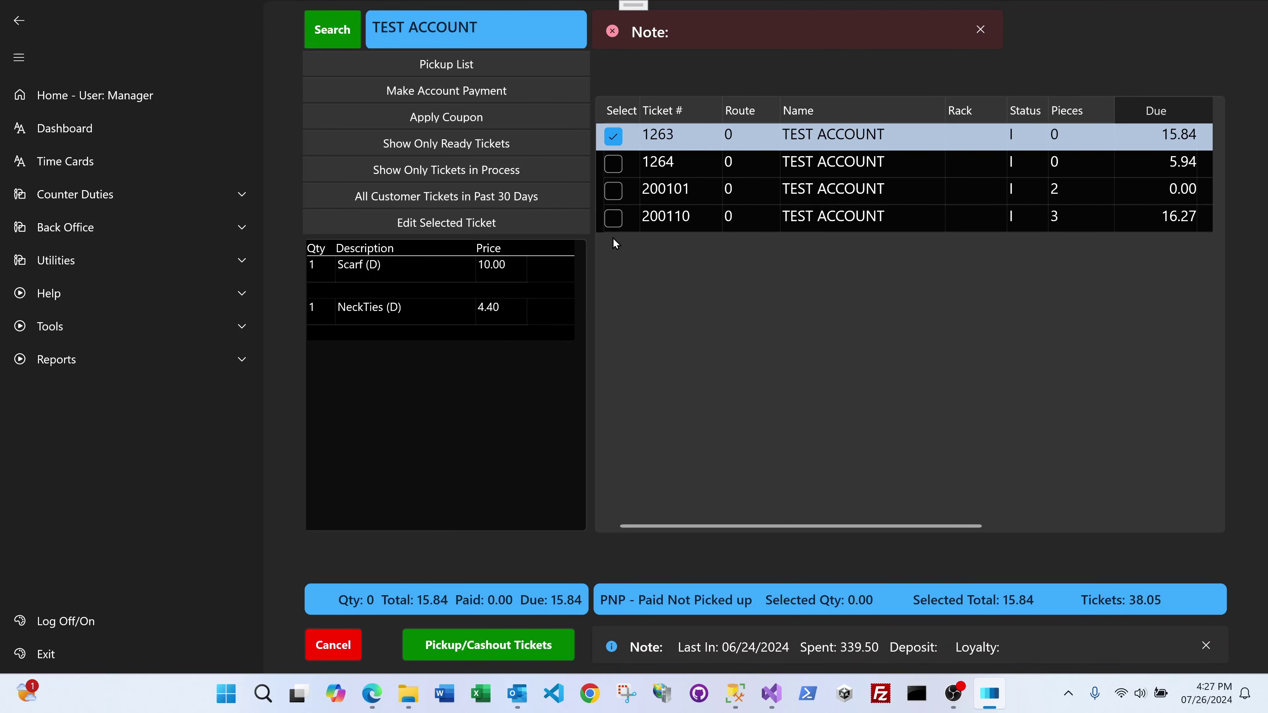
pyautogui.click(510, 647)
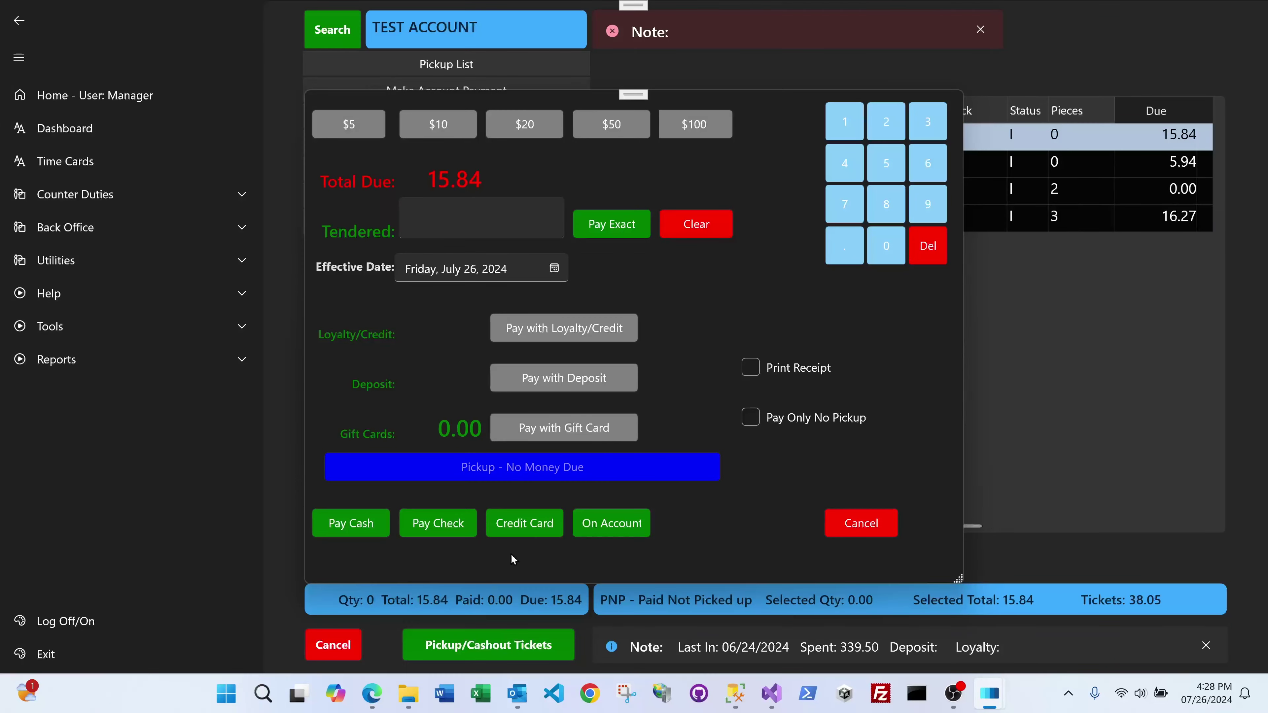
# Tender the exact 15.84, charge it on account, and recheck the customer's remaining pickup tickets before returning to the customer search.
pyautogui.click(625, 225)
pyautogui.click(408, 224)
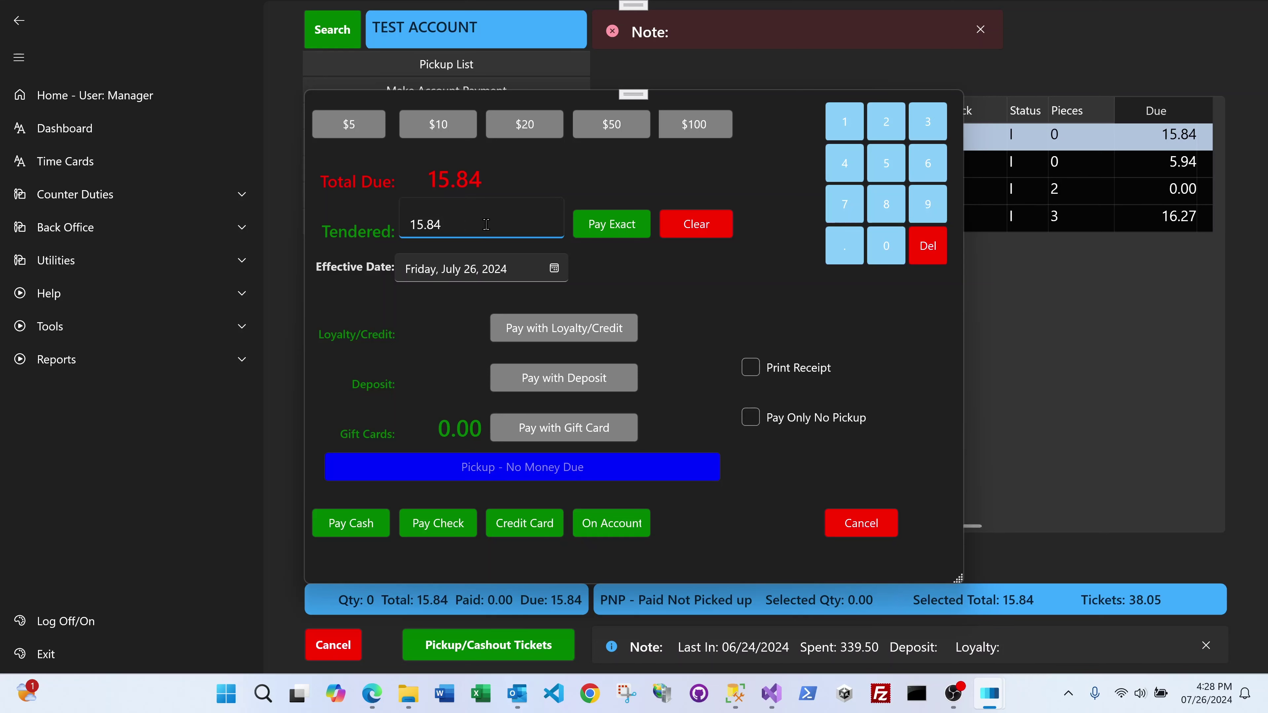
pyautogui.moveTo(485, 223); pyautogui.dragTo(365, 224)
pyautogui.click(620, 530)
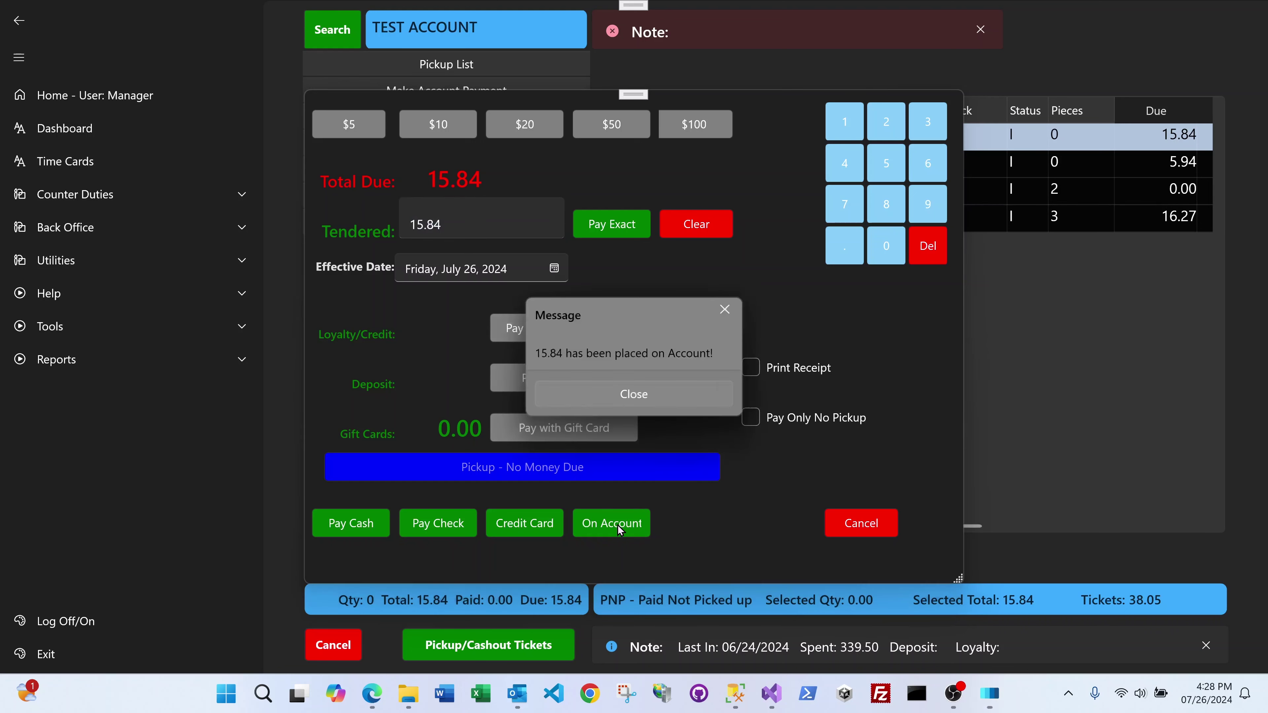
pyautogui.click(633, 395)
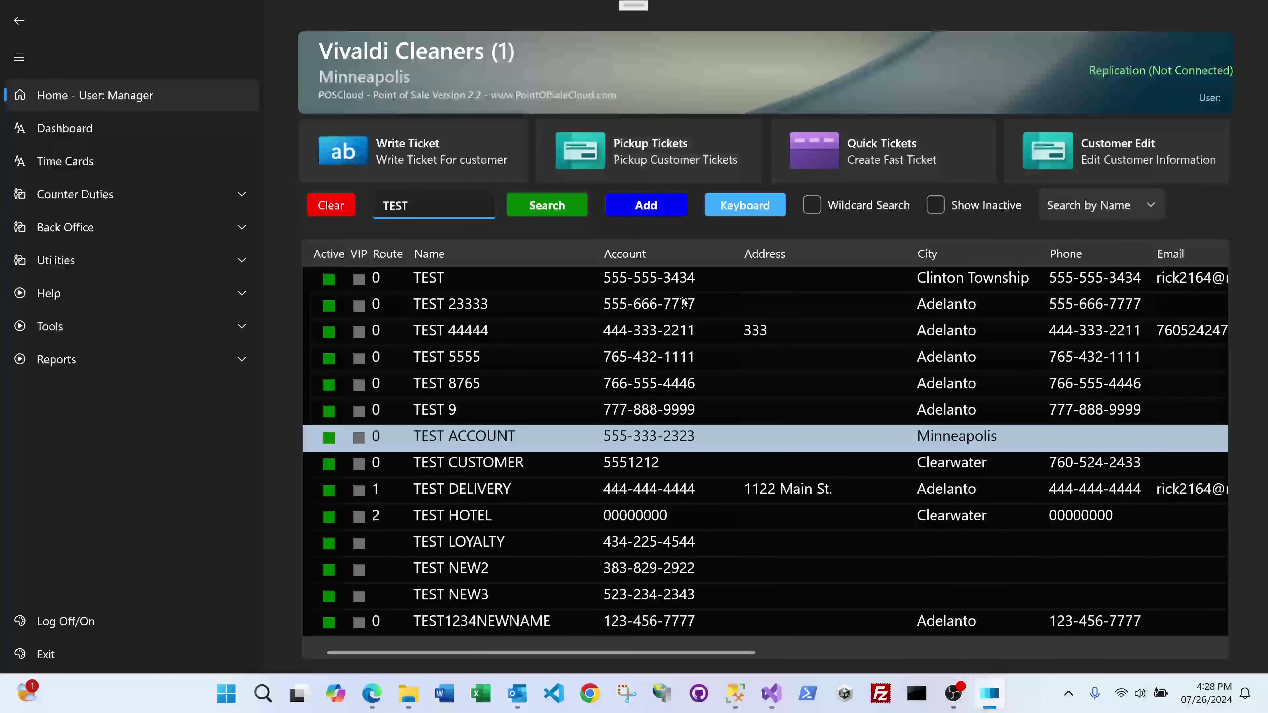
pyautogui.click(648, 143)
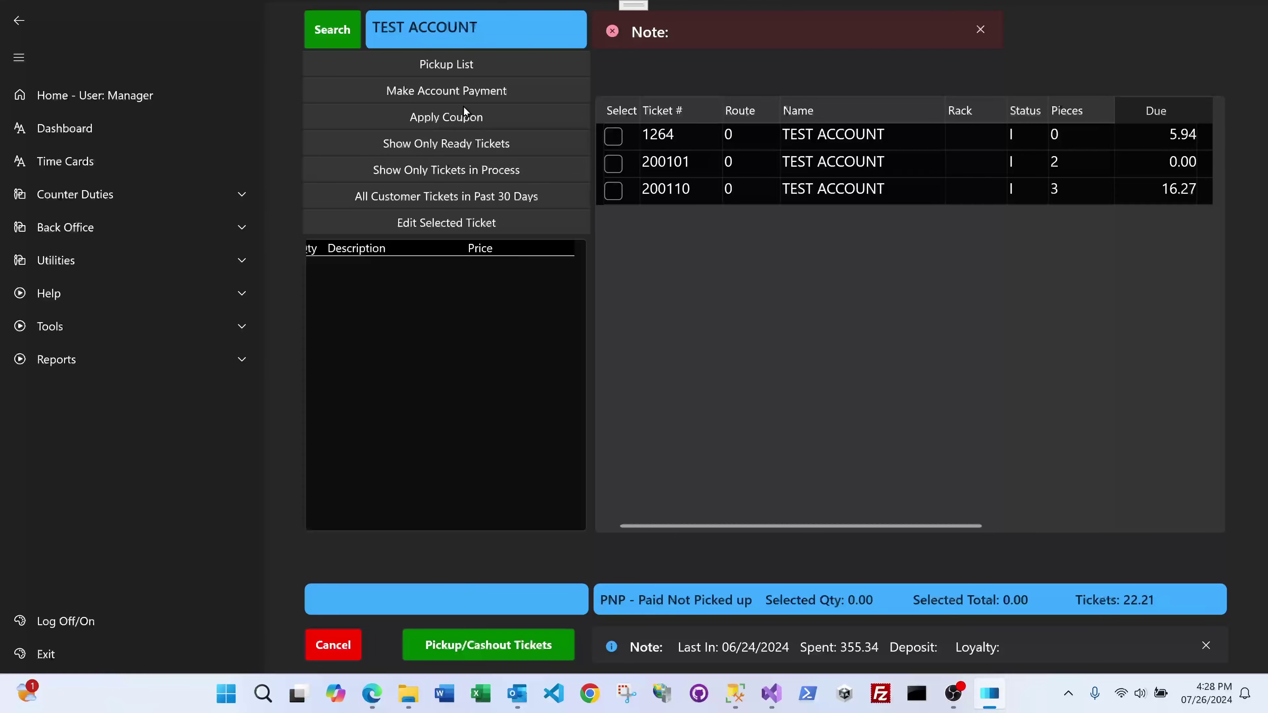
pyautogui.click(326, 26)
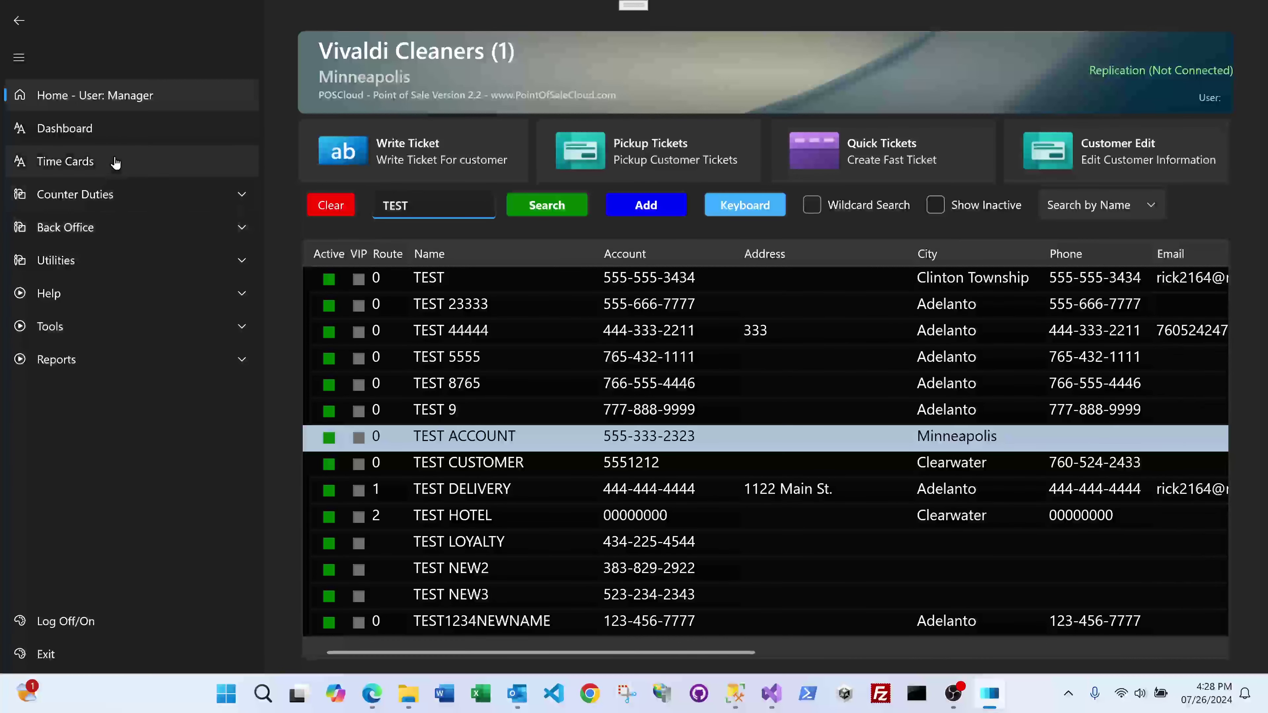
# Open the Account Manager, search the accounts by name for TEST, and select TEST ACCOUNT.
pyautogui.click(116, 131)
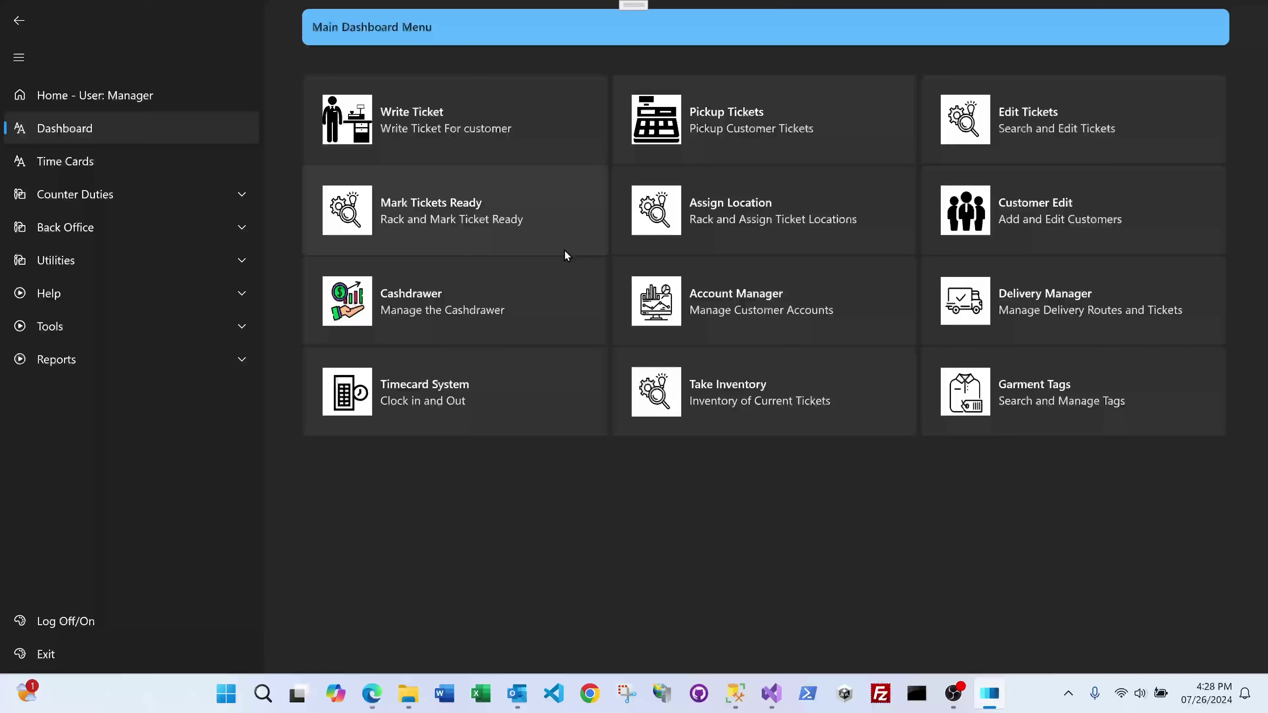
pyautogui.click(758, 285)
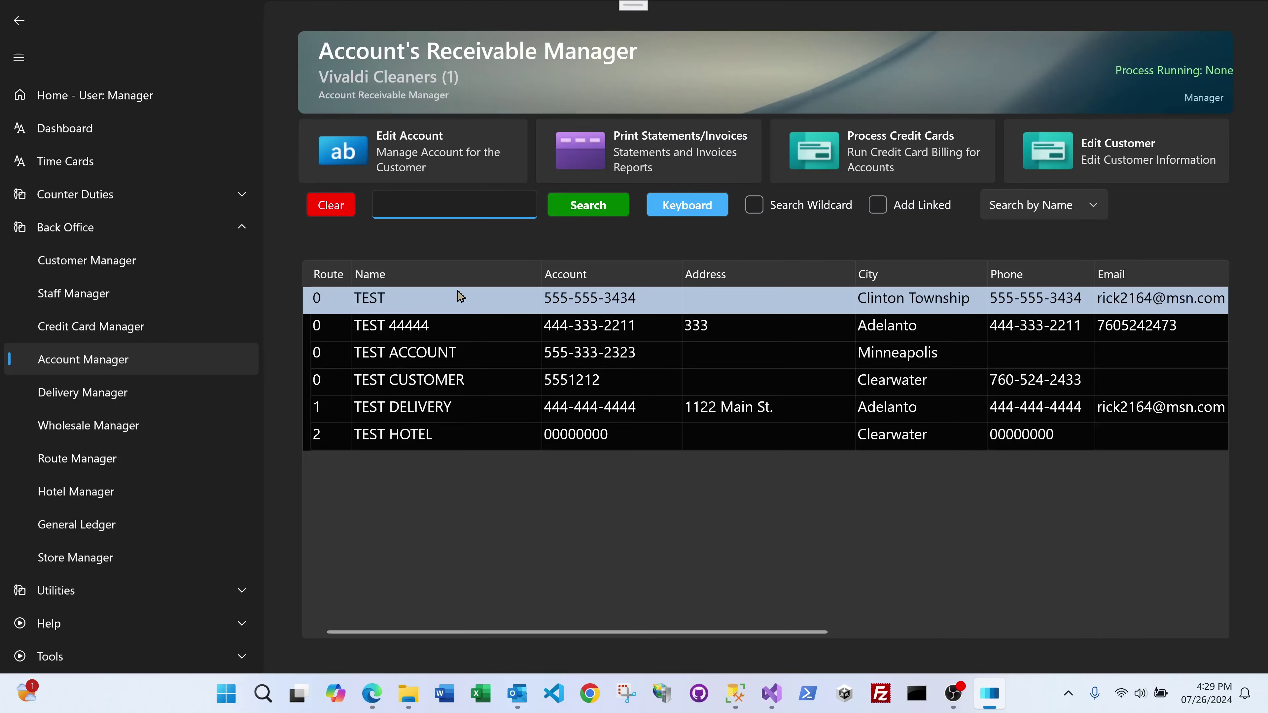
pyautogui.write('TEST')
pyautogui.click(593, 208)
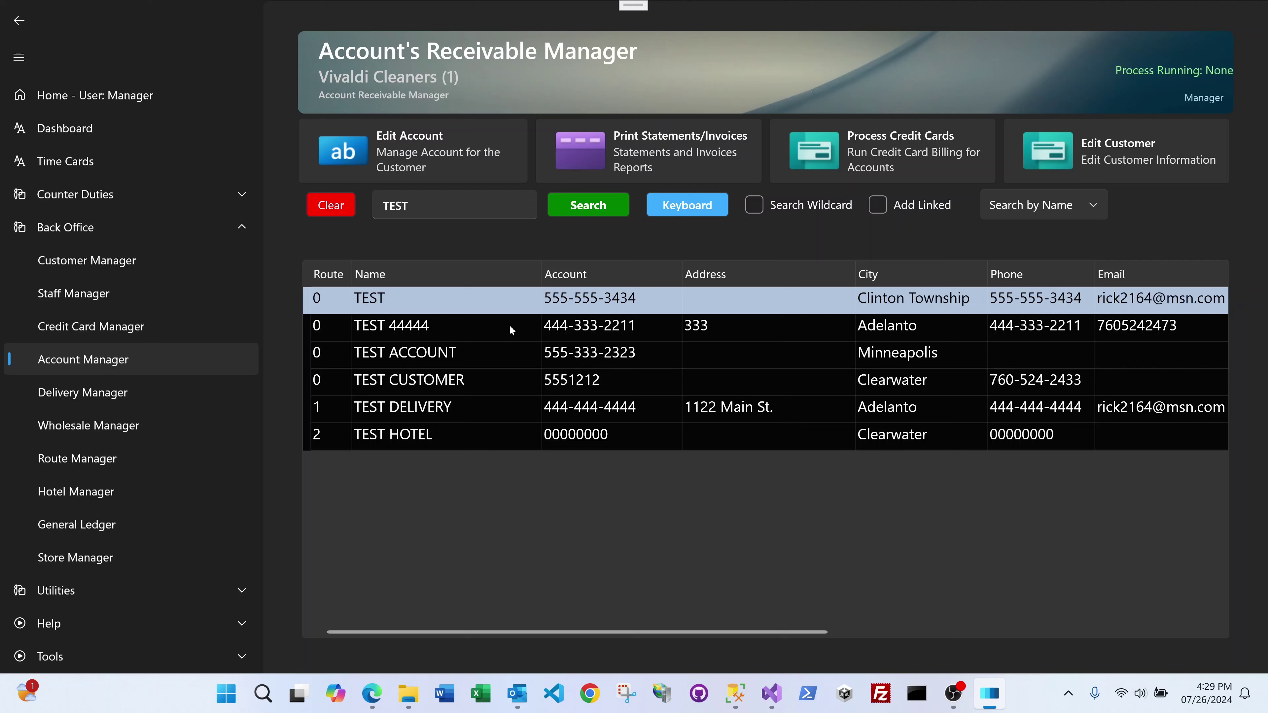
pyautogui.click(473, 351)
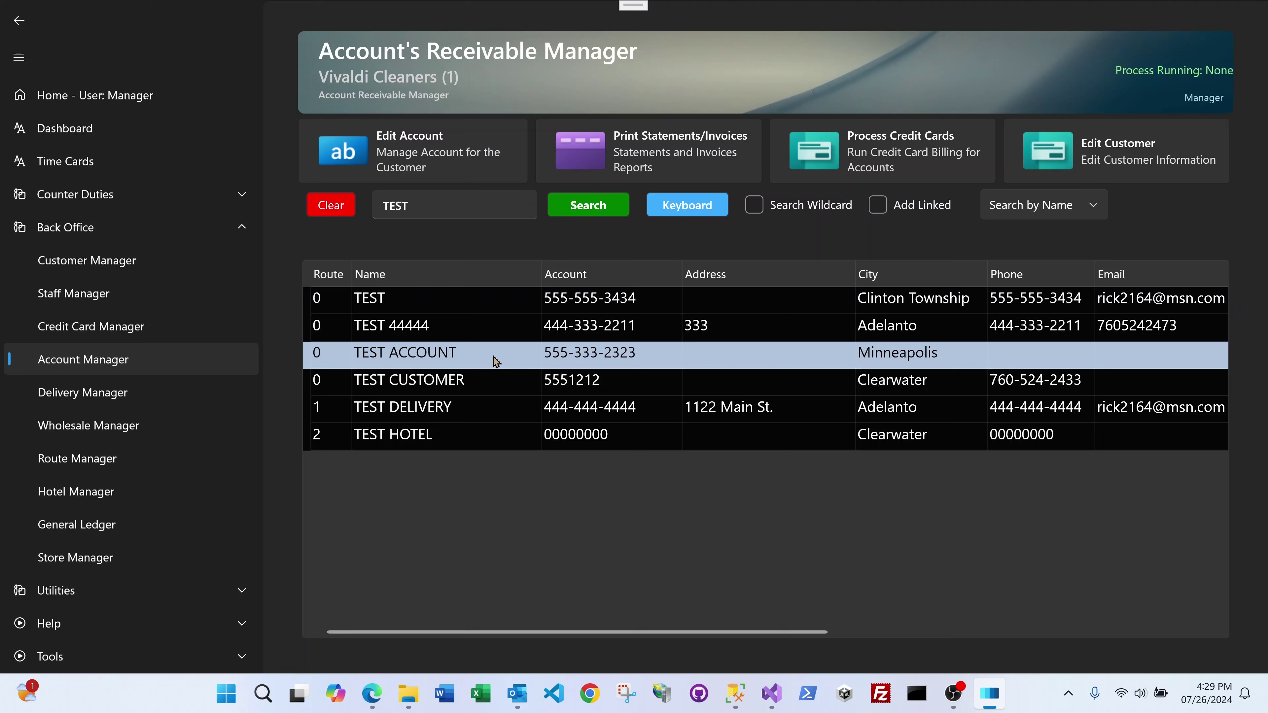